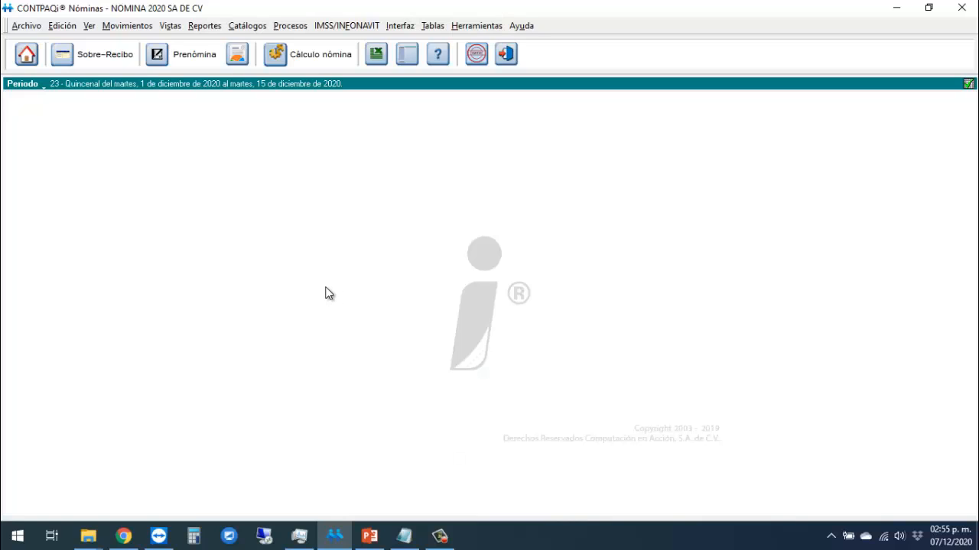
Open the Aguinaldo calculation process for the current fortnightly period.
{"action": "left_click", "coordinate": [295, 27]}
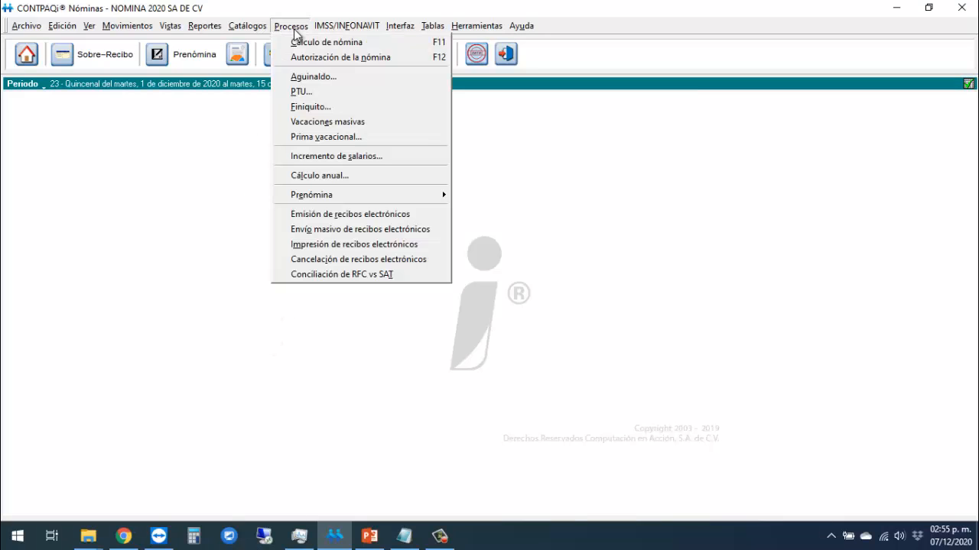
{"action": "left_click", "coordinate": [373, 77]}
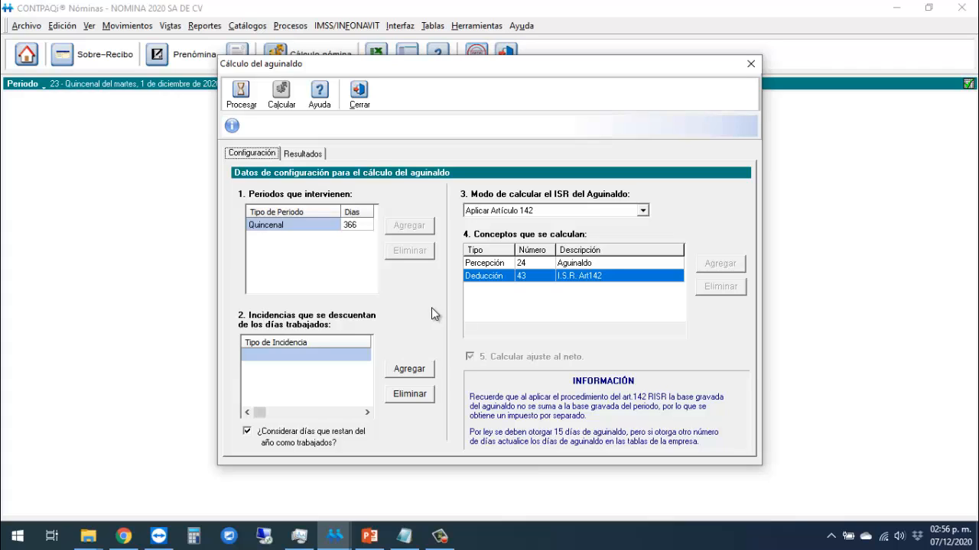
Review the incidence types available for deduction from days worked, and close the list without adding one.
{"action": "left_click", "coordinate": [409, 369]}
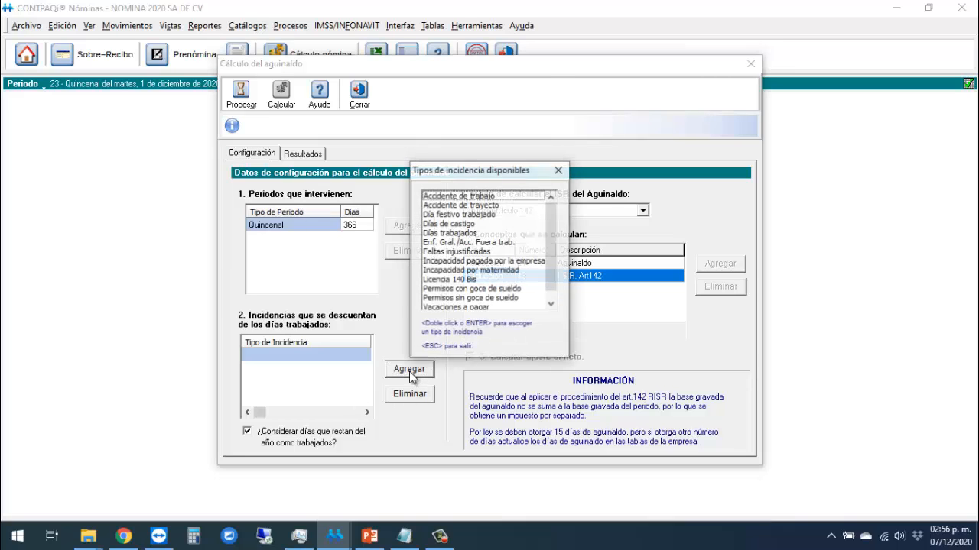
{"action": "left_click", "coordinate": [474, 205]}
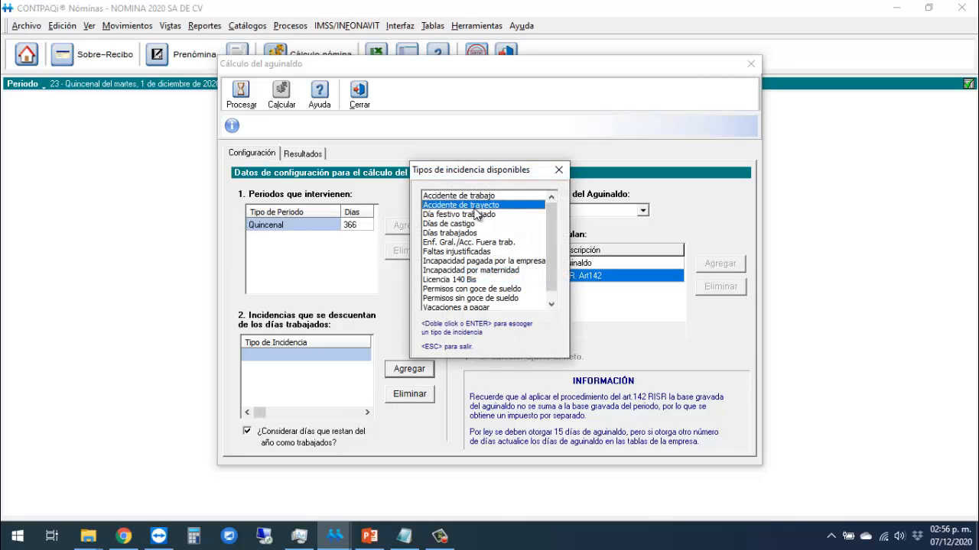
{"action": "key", "text": "Down"}
{"action": "key", "text": "Down"}
{"action": "key", "text": "Down"}
{"action": "key", "text": "Down"}
{"action": "key", "text": "Down"}
{"action": "key", "text": "Down"}
{"action": "key", "text": "Up"}
{"action": "key", "text": "Up"}
{"action": "key", "text": "Up"}
{"action": "key", "text": "Up"}
{"action": "key", "text": "Up"}
{"action": "key", "text": "Up"}
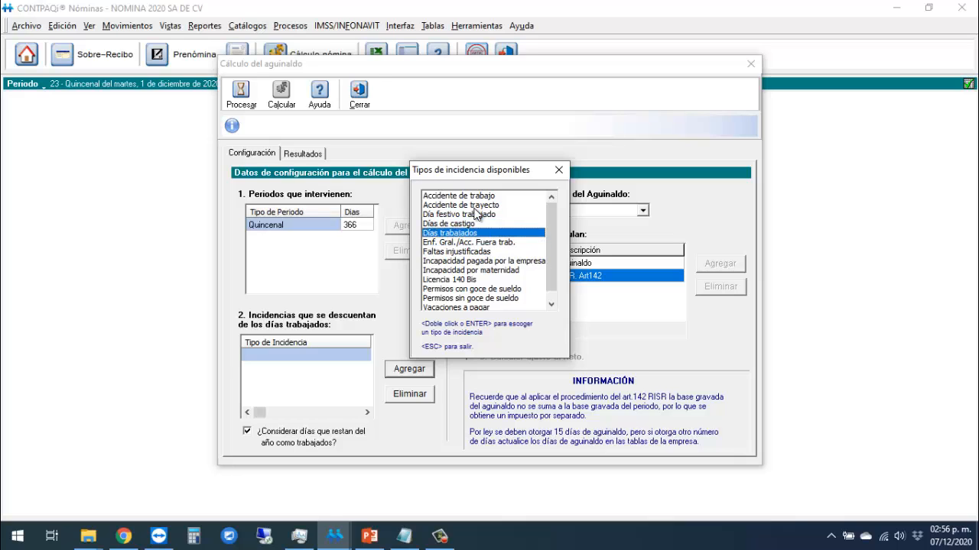
{"action": "key", "text": "Down"}
{"action": "key", "text": "Down"}
{"action": "key", "text": "Down"}
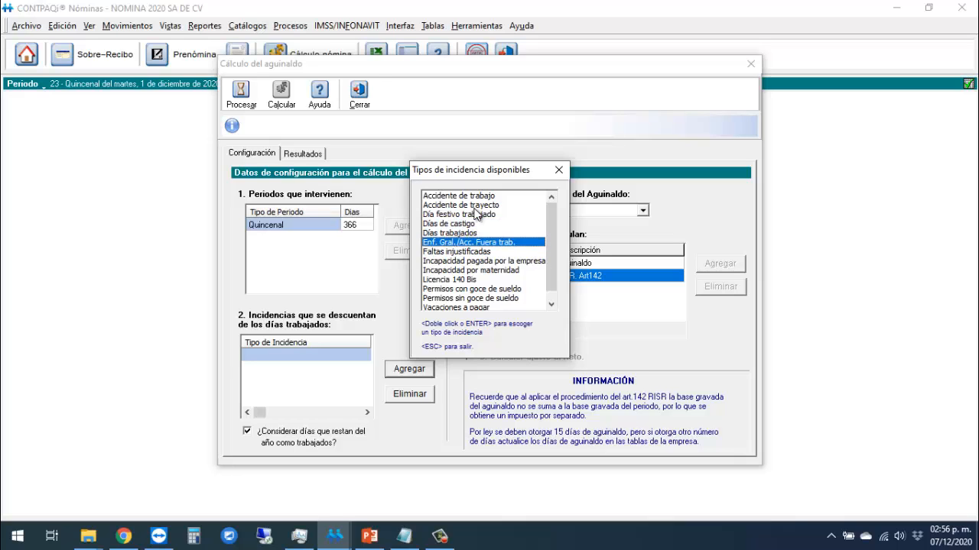
{"action": "left_click", "coordinate": [560, 170]}
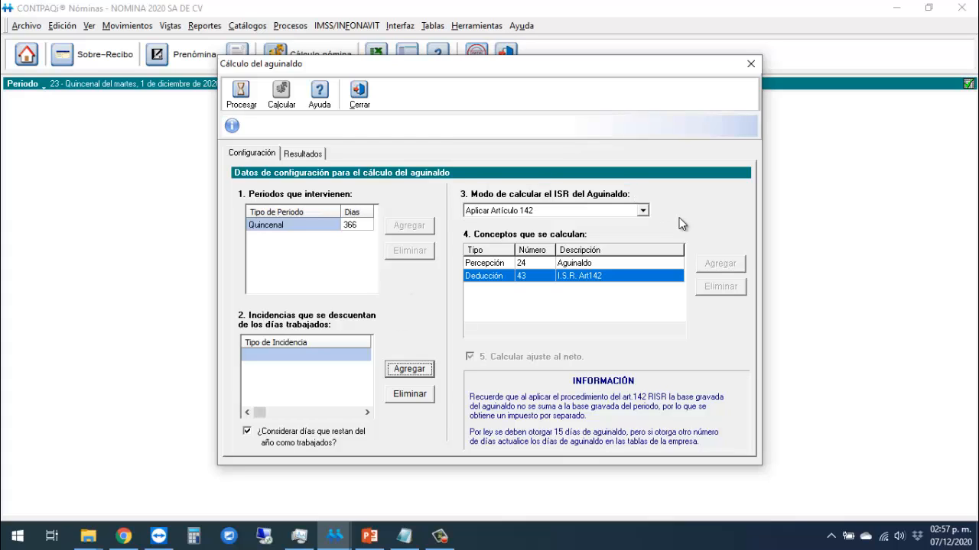
Select Aplicar Artículo 142 as the ISR mode and check its Aguinaldo and I.S.R. Art142 concepts.
{"action": "left_click", "coordinate": [643, 211]}
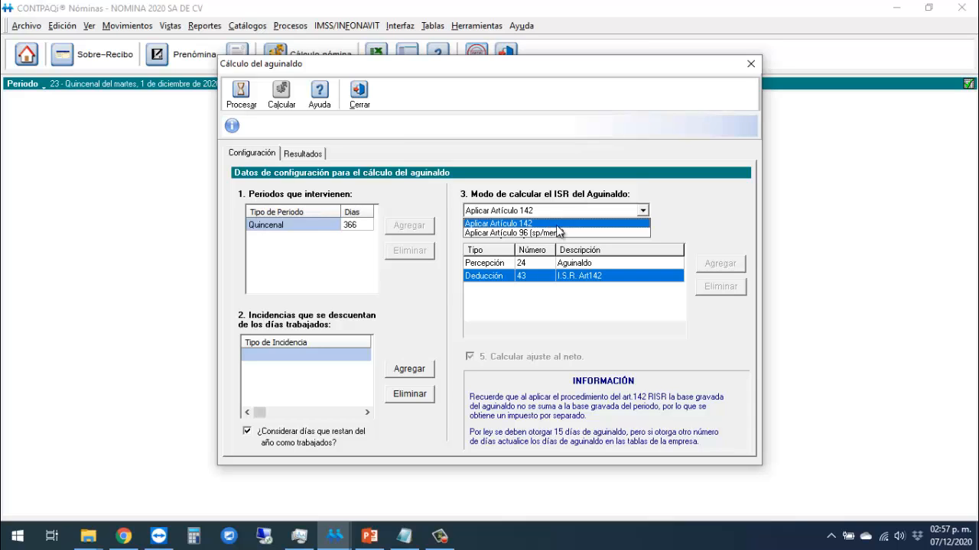
{"action": "left_click", "coordinate": [562, 224]}
{"action": "left_click", "coordinate": [646, 211]}
{"action": "left_click", "coordinate": [546, 222]}
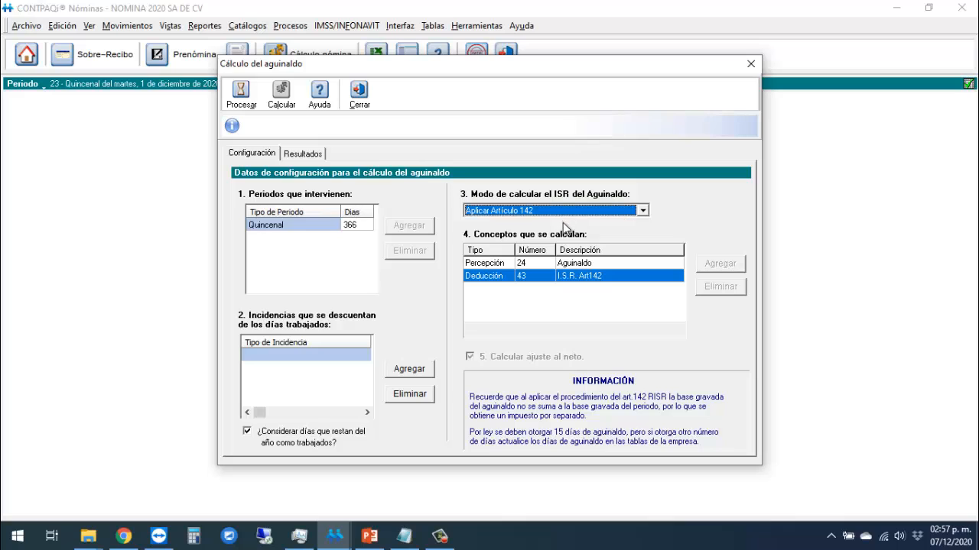
{"action": "left_click", "coordinate": [537, 266]}
{"action": "left_click", "coordinate": [524, 278]}
{"action": "left_click", "coordinate": [539, 266]}
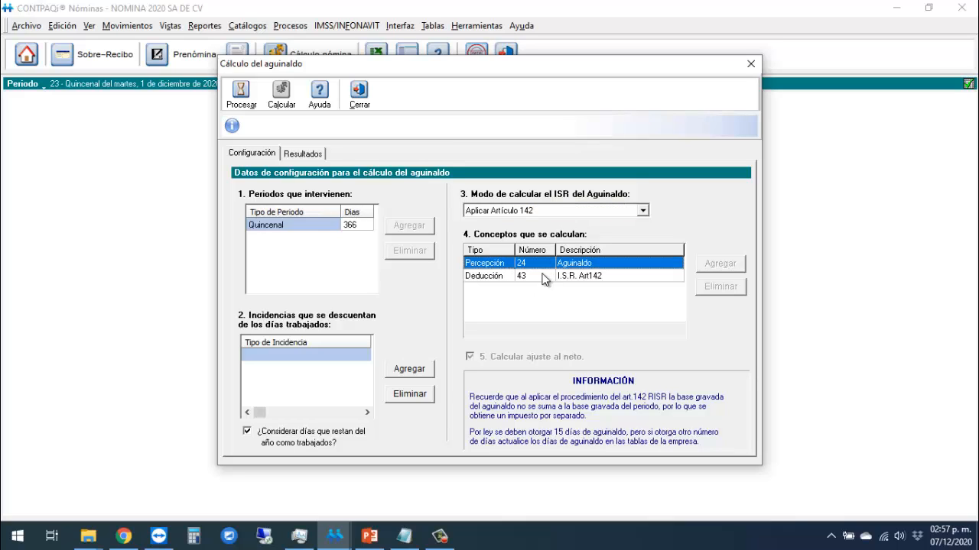
{"action": "left_click", "coordinate": [544, 277]}
{"action": "left_click", "coordinate": [545, 276]}
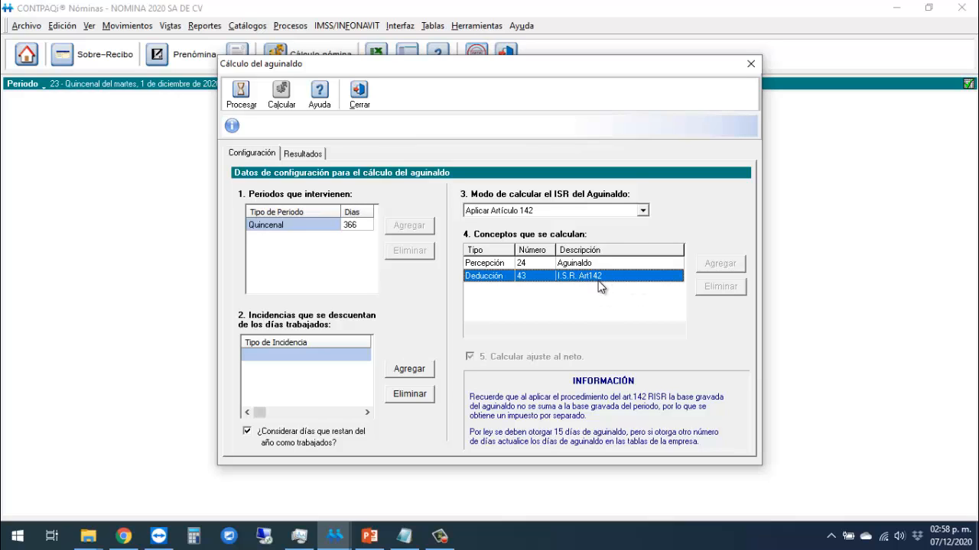
Try the ISR mode Aplicar Artículo 96 (sp/mens), examine its deduction concepts, and restore Aplicar Artículo 142.
{"action": "left_click", "coordinate": [647, 214]}
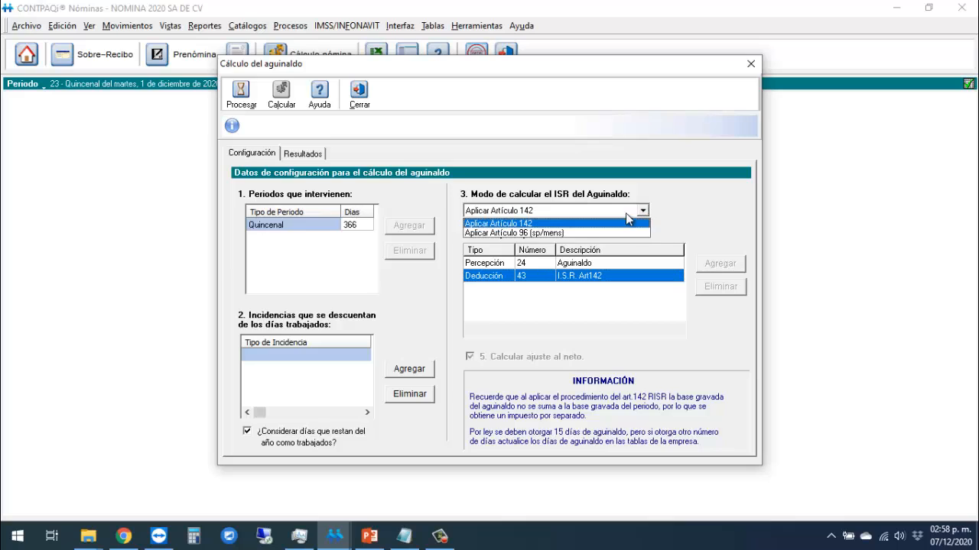
{"action": "left_click", "coordinate": [544, 232]}
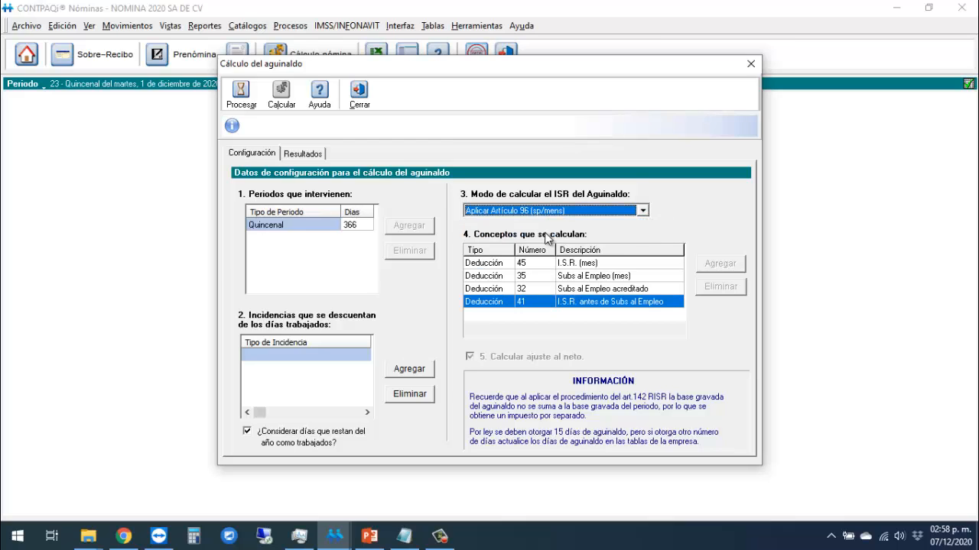
{"action": "left_click", "coordinate": [584, 275]}
{"action": "left_click", "coordinate": [587, 302]}
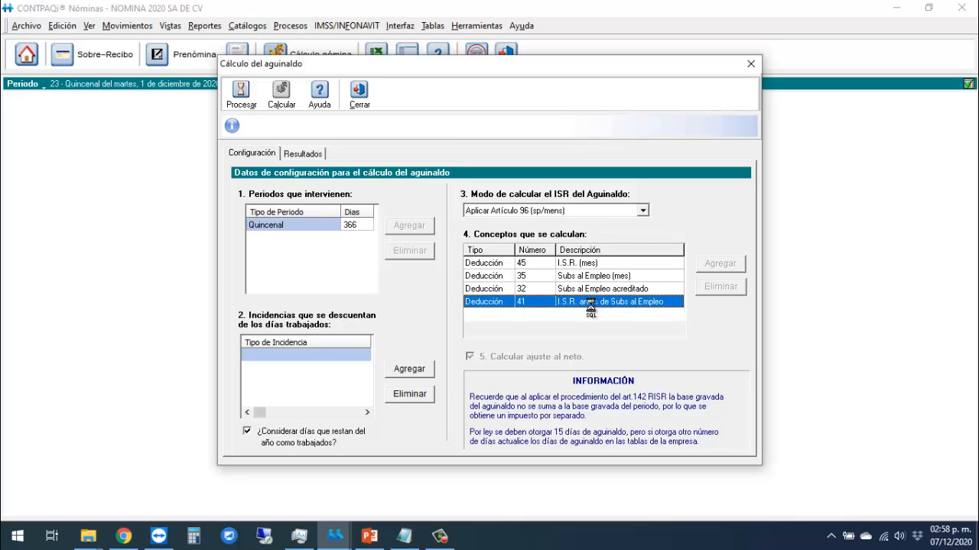
{"action": "left_click", "coordinate": [593, 263]}
{"action": "left_click", "coordinate": [642, 210]}
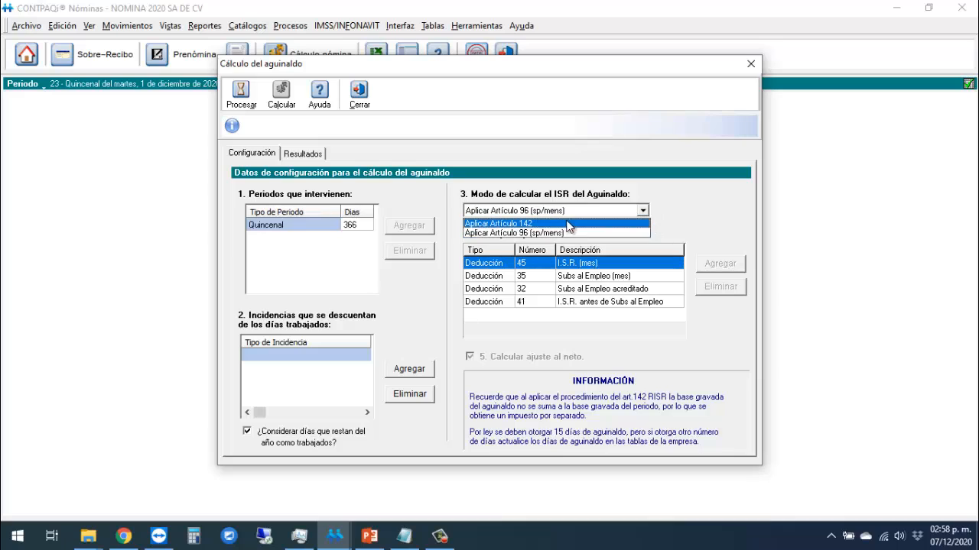
{"action": "left_click", "coordinate": [531, 223]}
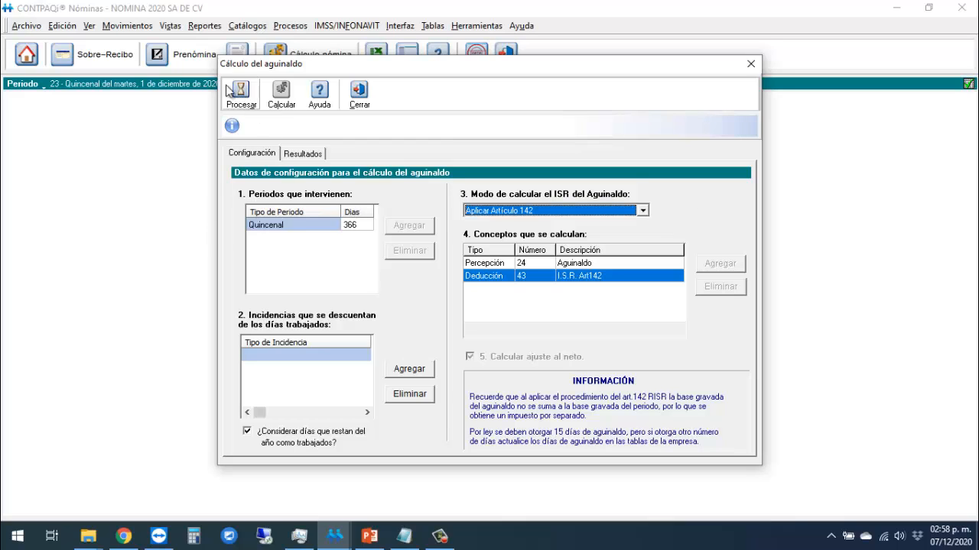
Process each employee's aguinaldo days with the current configuration and acknowledge the log file notice.
{"action": "left_click", "coordinate": [243, 101]}
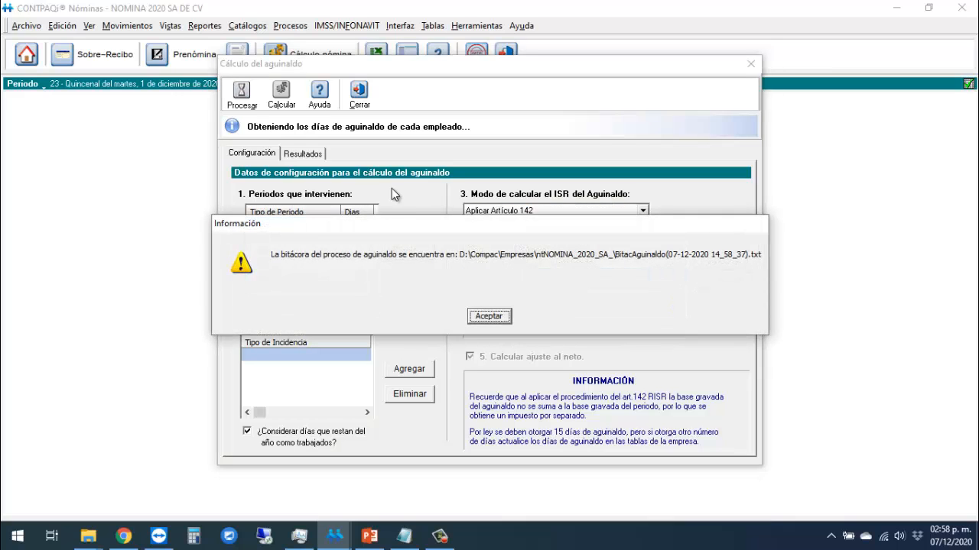
{"action": "left_click", "coordinate": [493, 316]}
Examine each employee's aguinaldo days, days worked, incidences, remaining days, total days and benefit type in the results.
{"action": "left_click", "coordinate": [500, 221]}
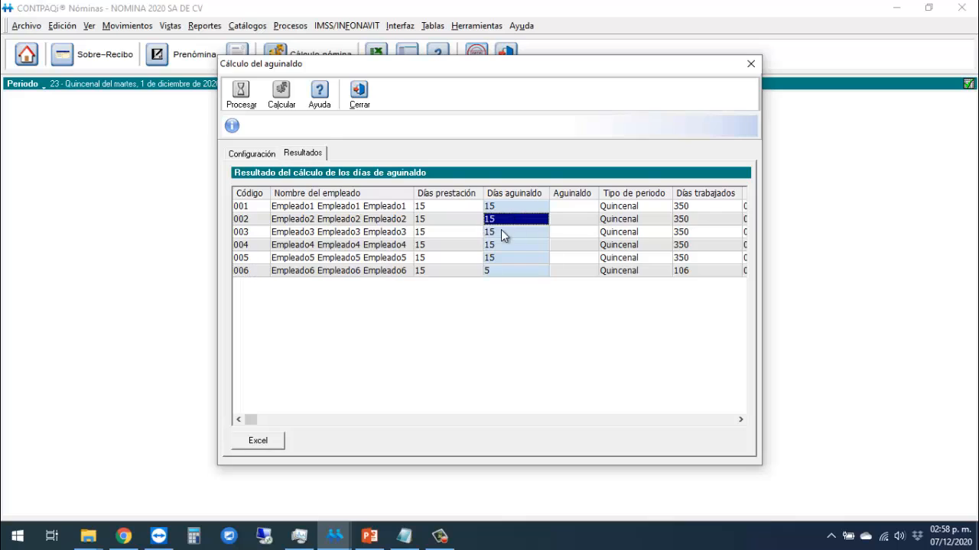
{"action": "left_click", "coordinate": [500, 231]}
{"action": "left_click", "coordinate": [502, 255]}
{"action": "left_click", "coordinate": [505, 271]}
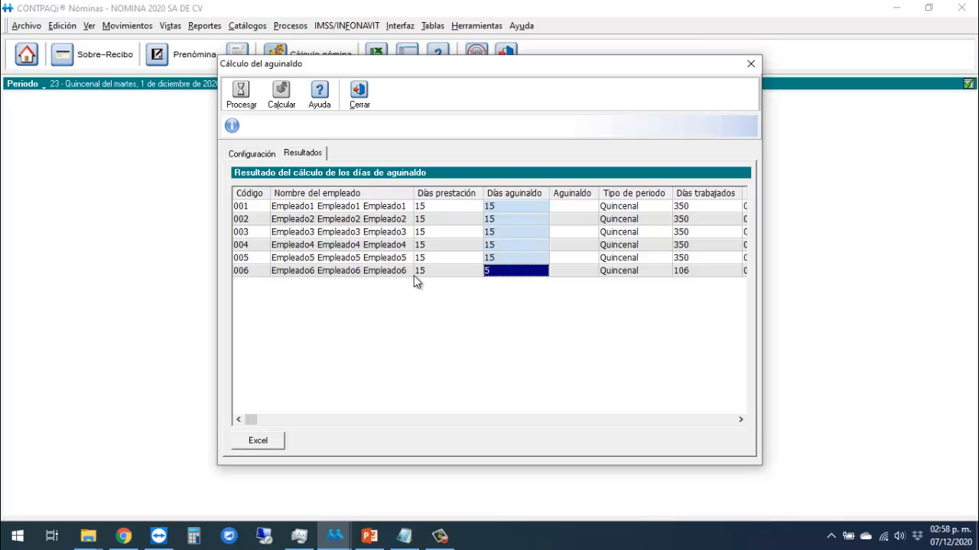
{"action": "key", "text": "Up"}
{"action": "key", "text": "Up"}
{"action": "key", "text": "Up"}
{"action": "key", "text": "Down"}
{"action": "key", "text": "Right"}
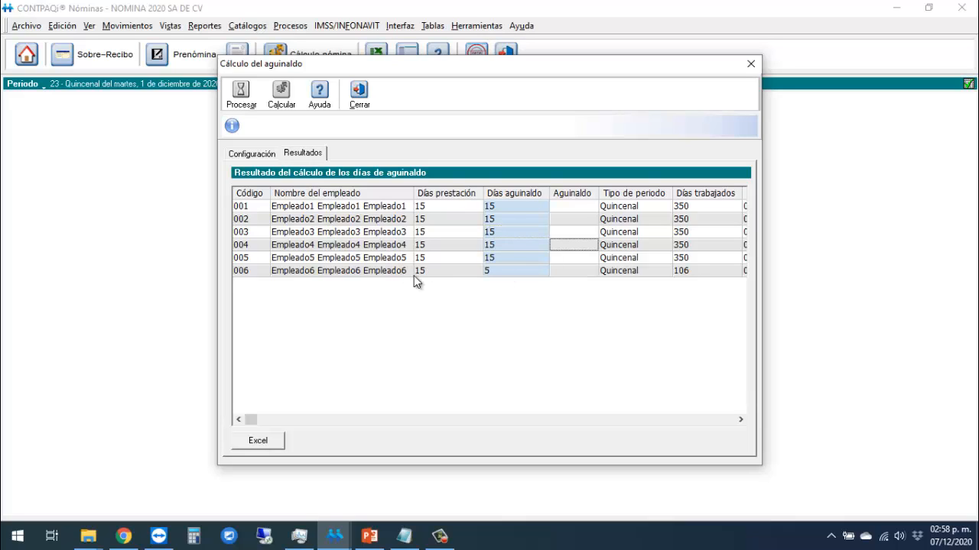
{"action": "key", "text": "Right"}
{"action": "key", "text": "Right"}
{"action": "key", "text": "Right"}
{"action": "key", "text": "Right"}
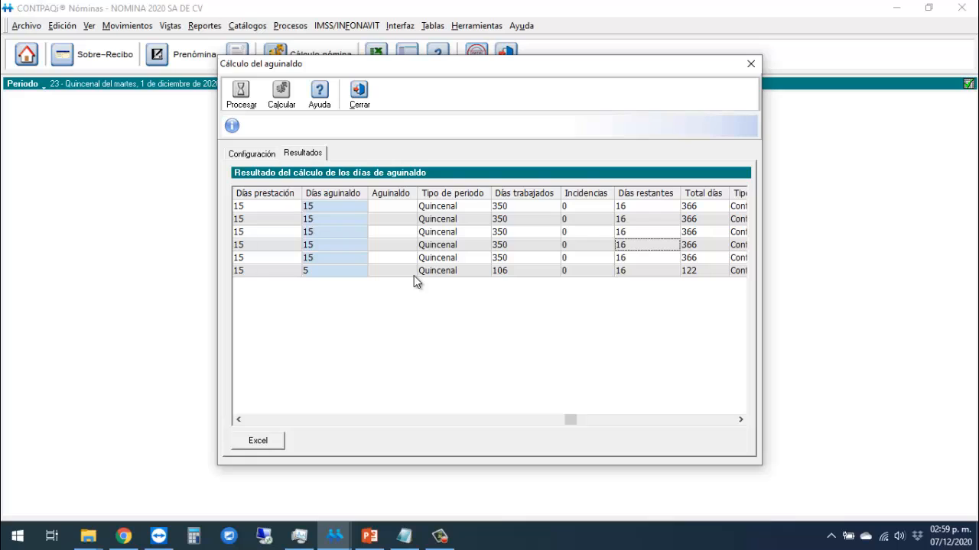
{"action": "key", "text": "Right"}
{"action": "key", "text": "Right"}
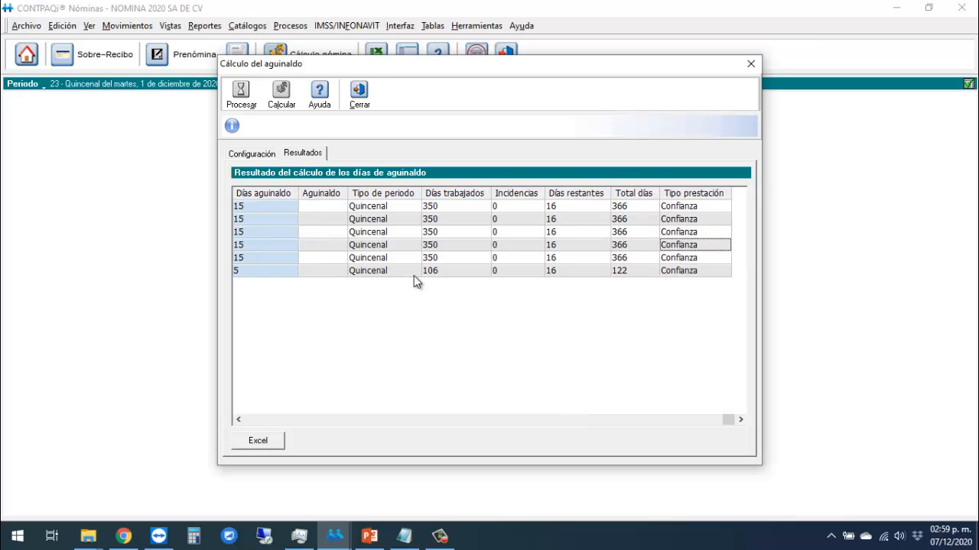
{"action": "key", "text": "Left"}
{"action": "key", "text": "Left"}
{"action": "key", "text": "Right"}
{"action": "key", "text": "Right"}
{"action": "key", "text": "Left"}
{"action": "key", "text": "Left"}
{"action": "key", "text": "Left"}
{"action": "key", "text": "Left"}
{"action": "key", "text": "Left"}
{"action": "key", "text": "Left"}
{"action": "key", "text": "Left"}
{"action": "key", "text": "Left"}
{"action": "key", "text": "Left"}
{"action": "key", "text": "Left"}
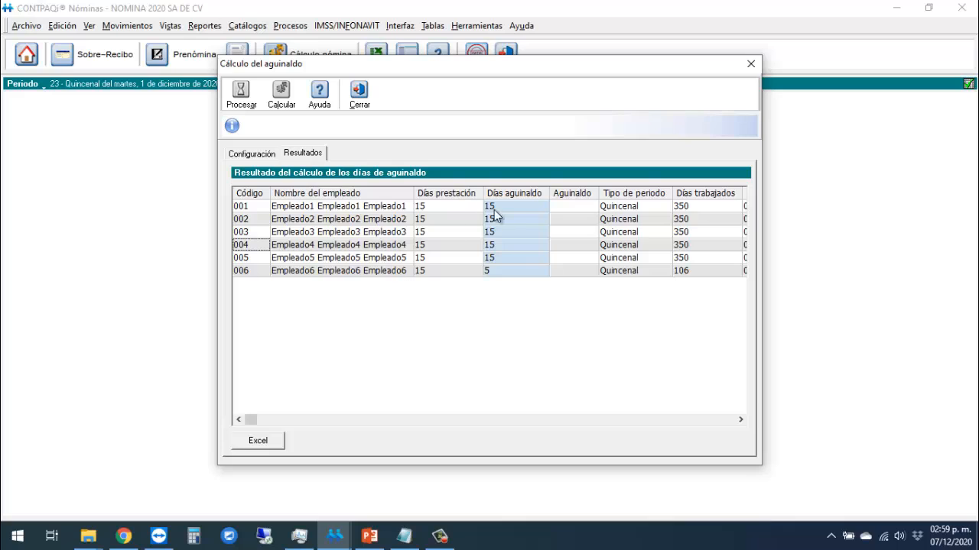
Calculate the aguinaldo for all employees of the period and check the amounts in the Aguinaldo column.
{"action": "left_click", "coordinate": [281, 90]}
{"action": "left_click", "coordinate": [471, 257]}
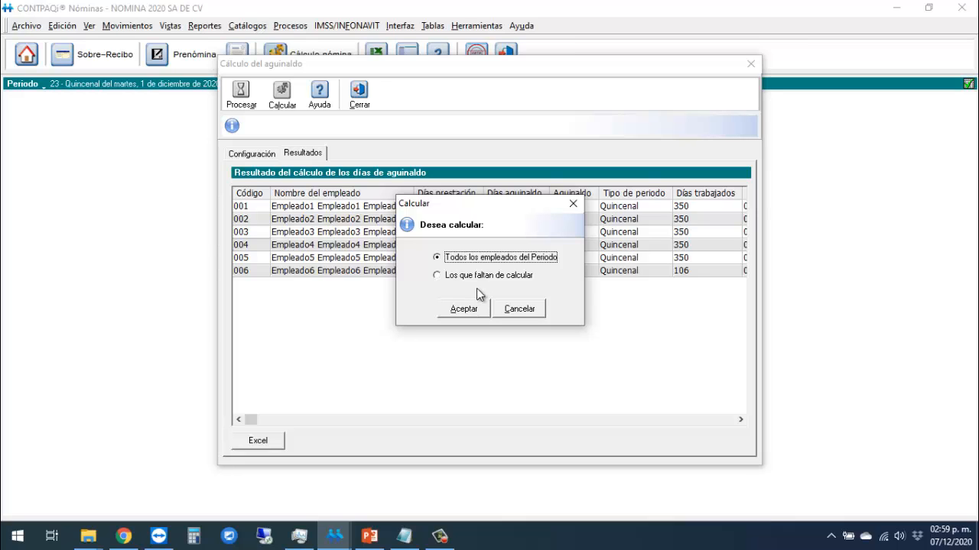
{"action": "left_click", "coordinate": [477, 310]}
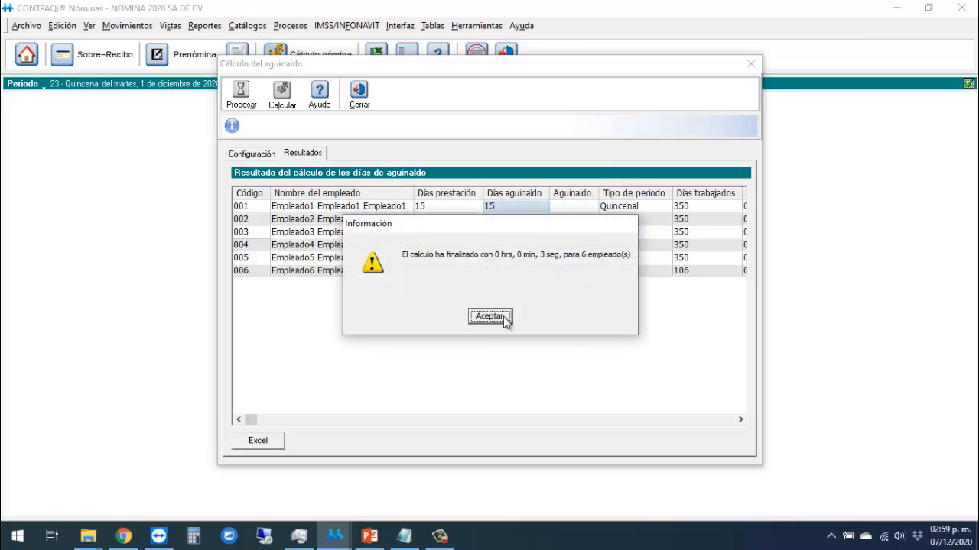
{"action": "left_click", "coordinate": [505, 320]}
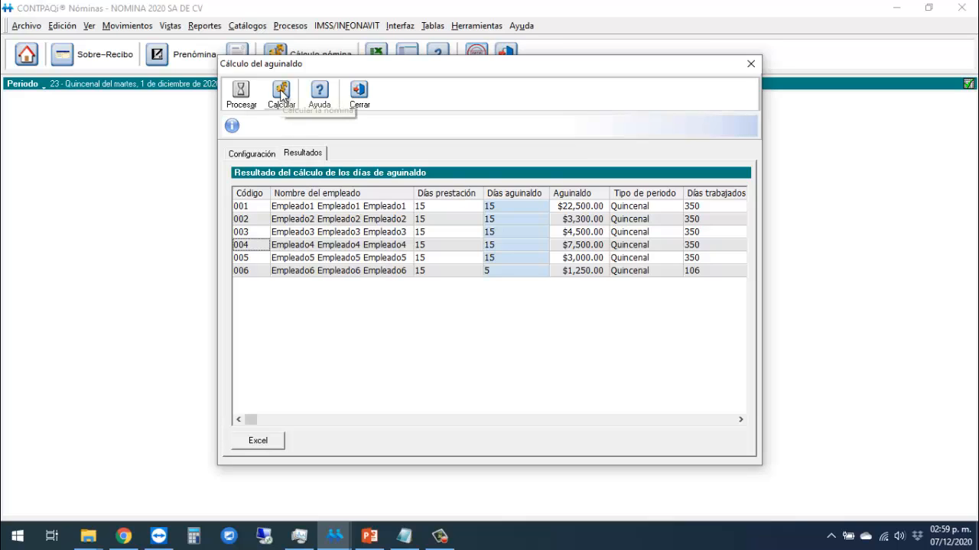
{"action": "left_click", "coordinate": [572, 208]}
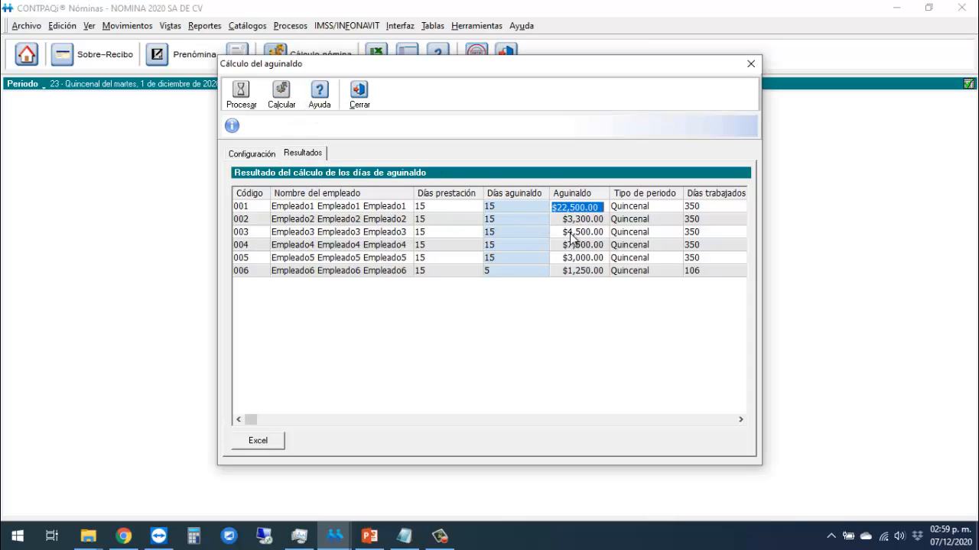
{"action": "left_click", "coordinate": [572, 232]}
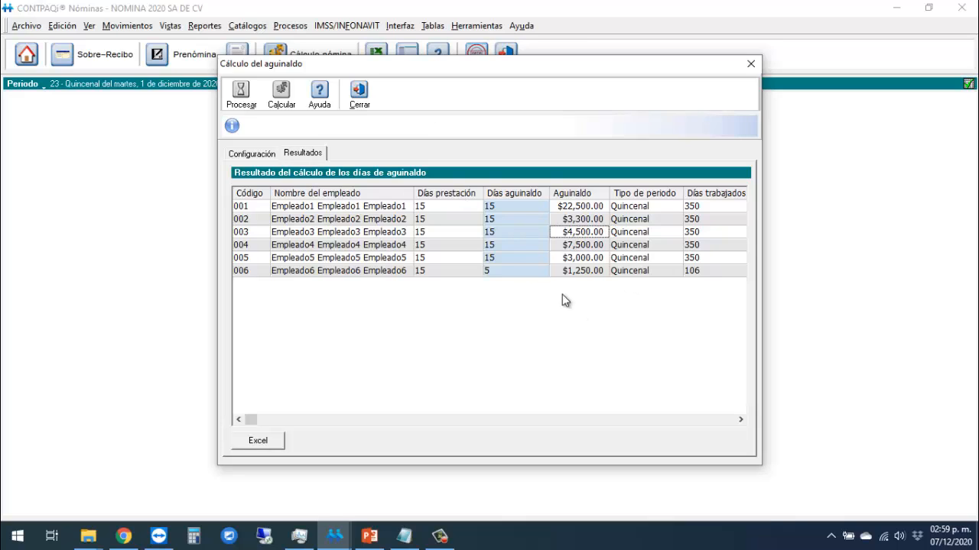
Export the aguinaldo results to Excel, review the employees' rows in the spreadsheet, and close the workbook.
{"action": "left_click", "coordinate": [258, 442]}
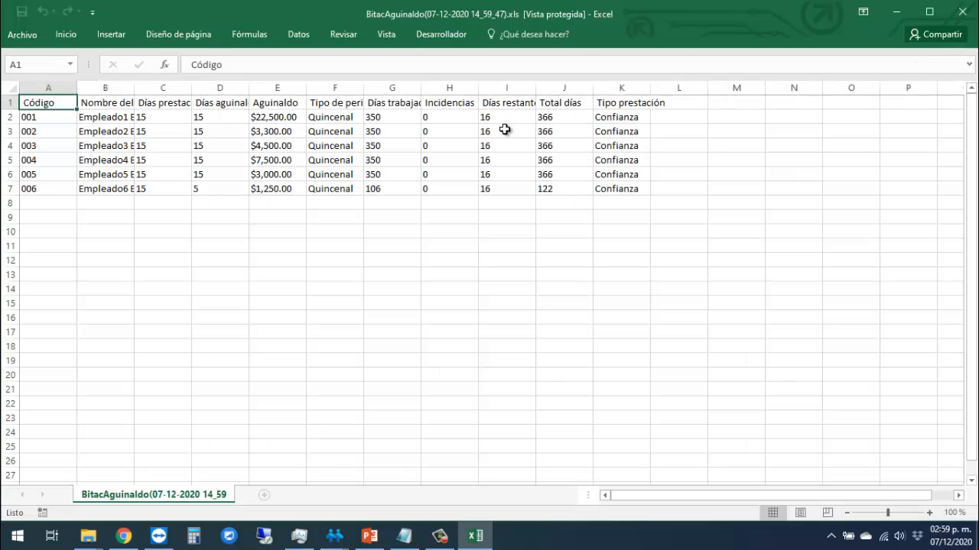
{"action": "left_click", "coordinate": [178, 133]}
{"action": "left_click", "coordinate": [55, 118]}
{"action": "left_click", "coordinate": [339, 130]}
{"action": "left_click", "coordinate": [544, 132]}
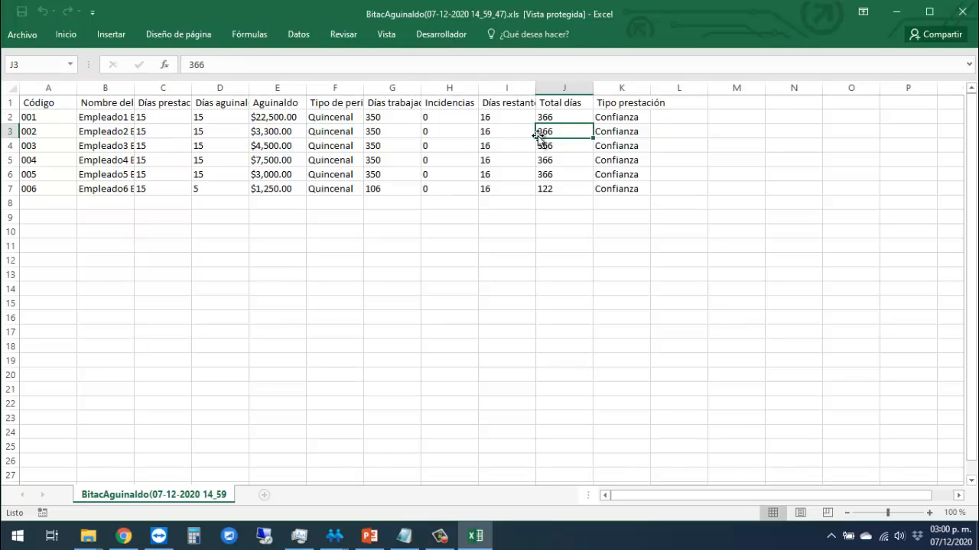
{"action": "left_click", "coordinate": [503, 174]}
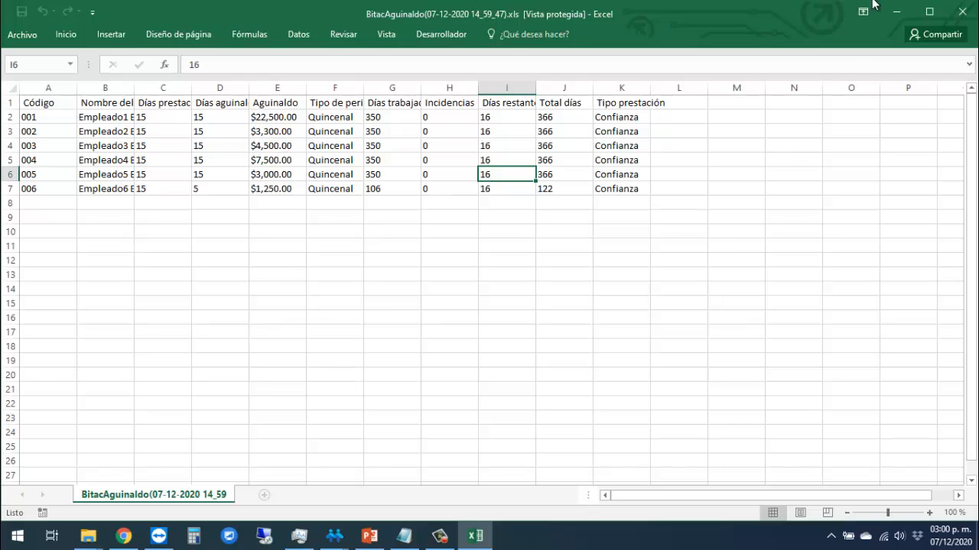
{"action": "left_click", "coordinate": [965, 14]}
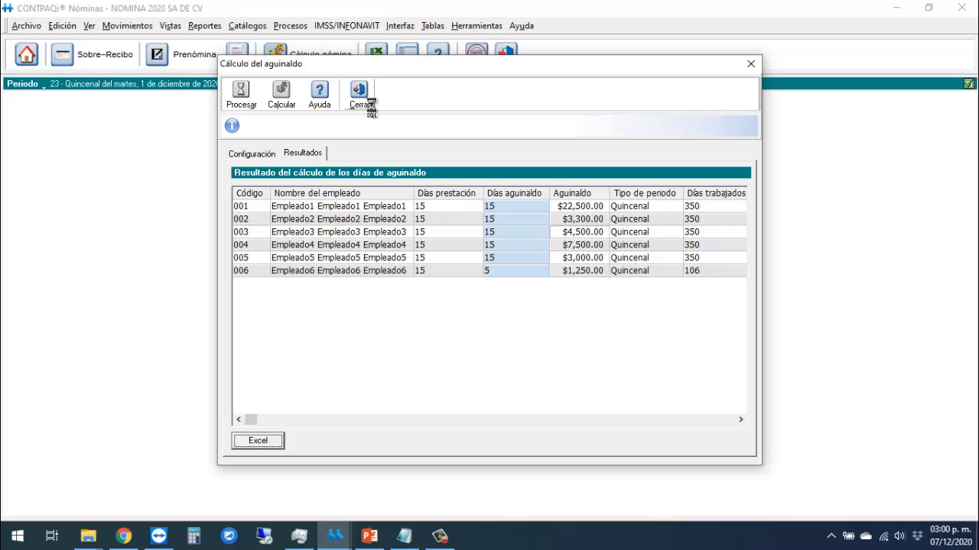
Close the aguinaldo calculation and open the Prenómina to examine employee 001's amounts through I.S.R. Art142.
{"action": "left_click", "coordinate": [360, 92]}
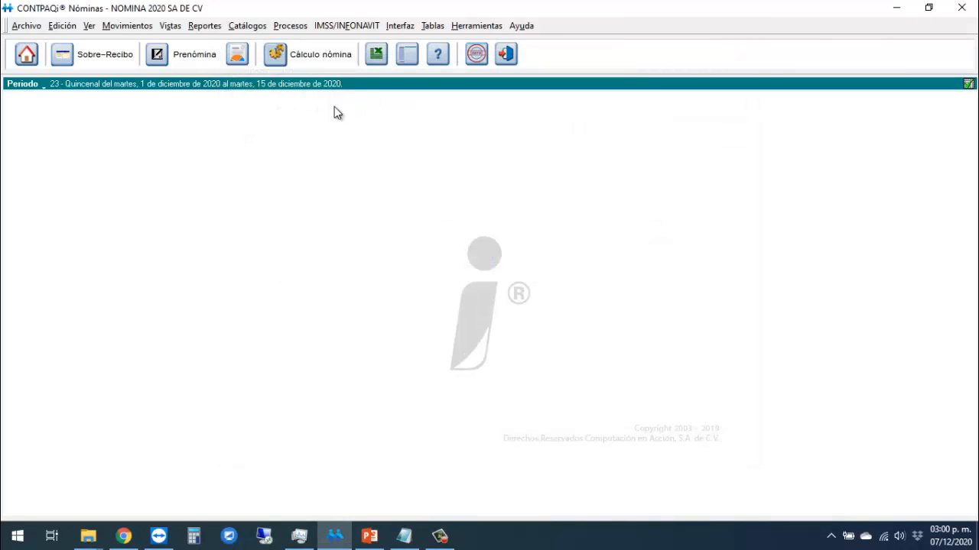
{"action": "left_click", "coordinate": [195, 53]}
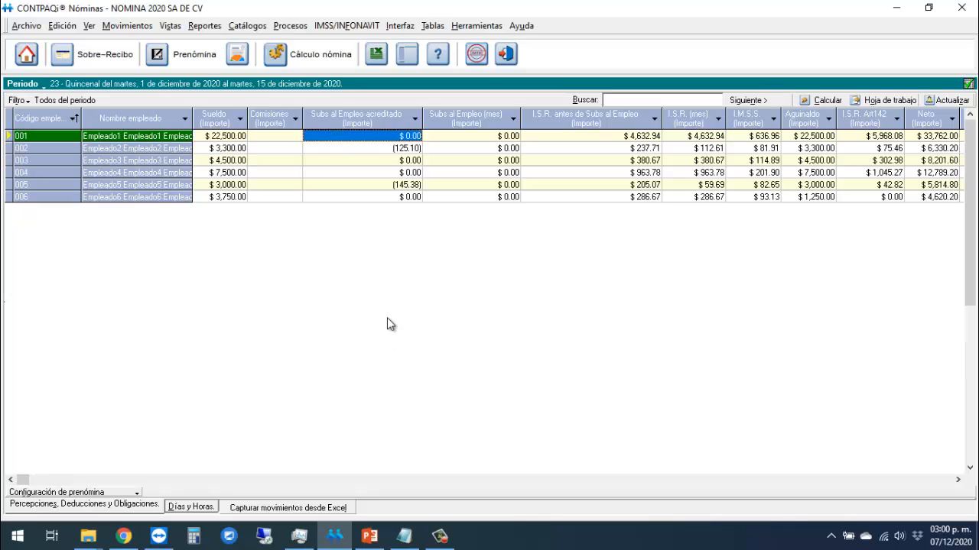
{"action": "key", "text": "Right"}
{"action": "key", "text": "Right"}
{"action": "key", "text": "Right"}
{"action": "key", "text": "Right"}
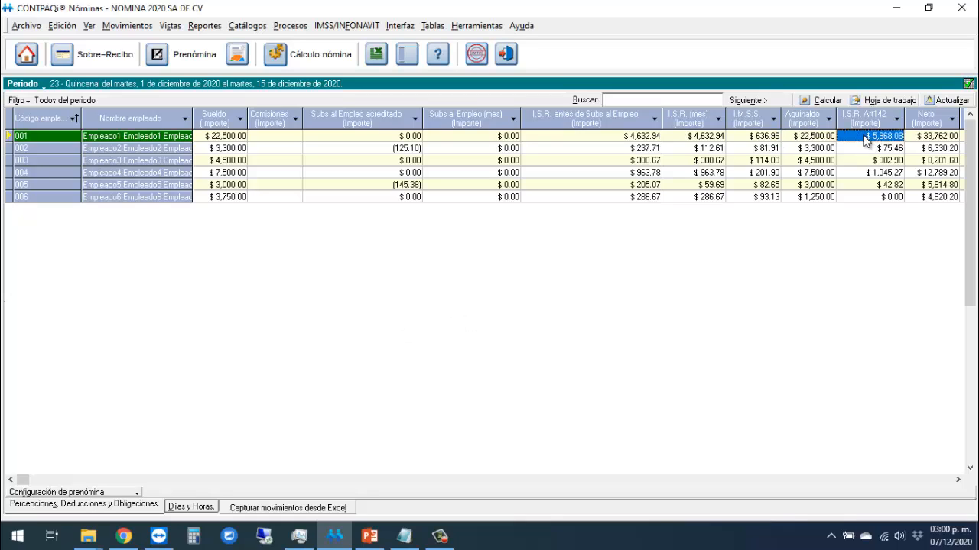
Remove Aguinaldo and I.S.R. Art142 from the concepts displayed in the prenómina and save the new configuration.
{"action": "left_click", "coordinate": [883, 162]}
{"action": "left_click", "coordinate": [825, 138]}
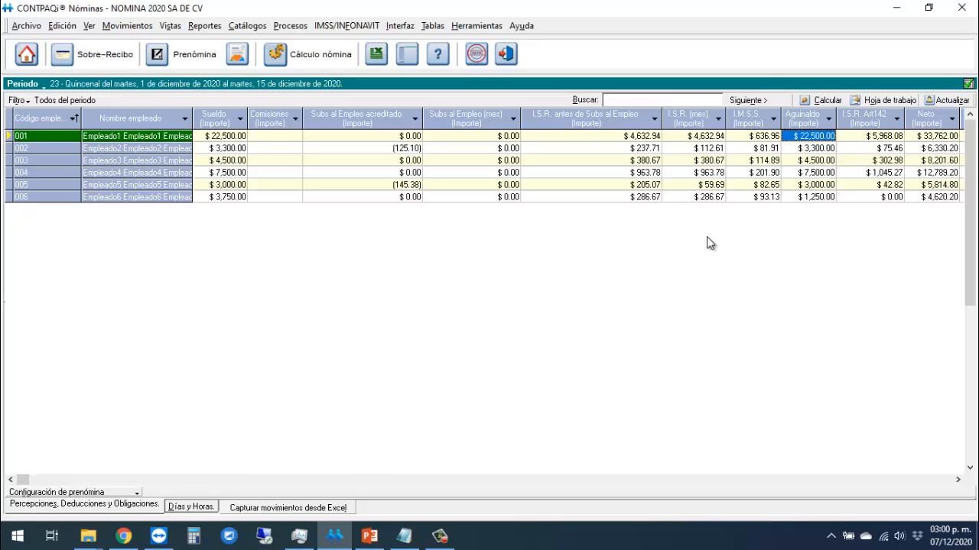
{"action": "key", "text": "F10"}
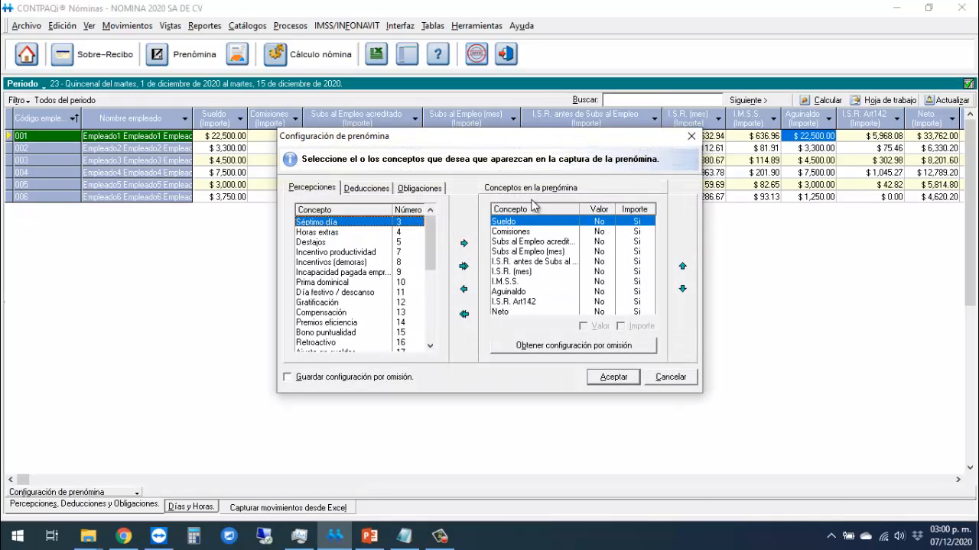
{"action": "left_click", "coordinate": [538, 254]}
{"action": "left_click", "coordinate": [519, 303]}
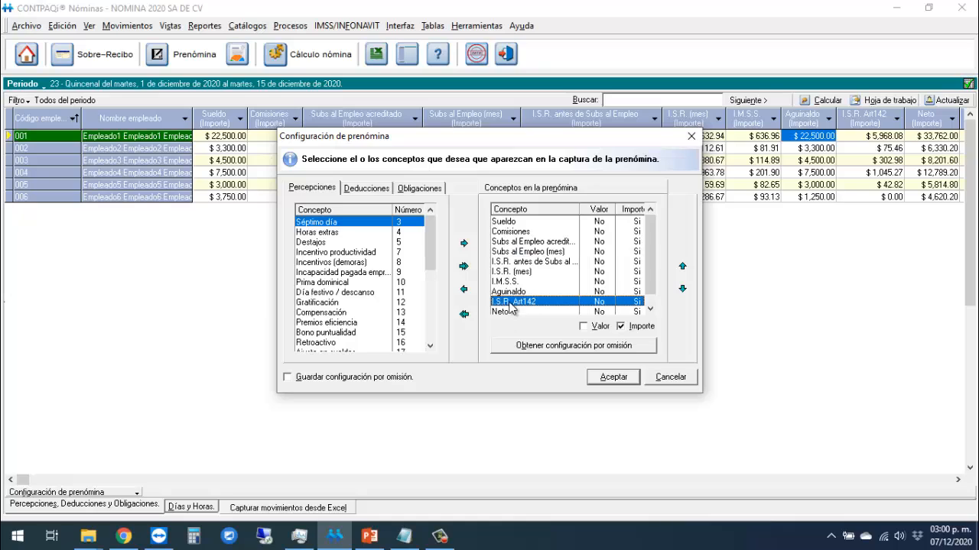
{"action": "left_click", "coordinate": [511, 311]}
{"action": "left_click", "coordinate": [528, 293]}
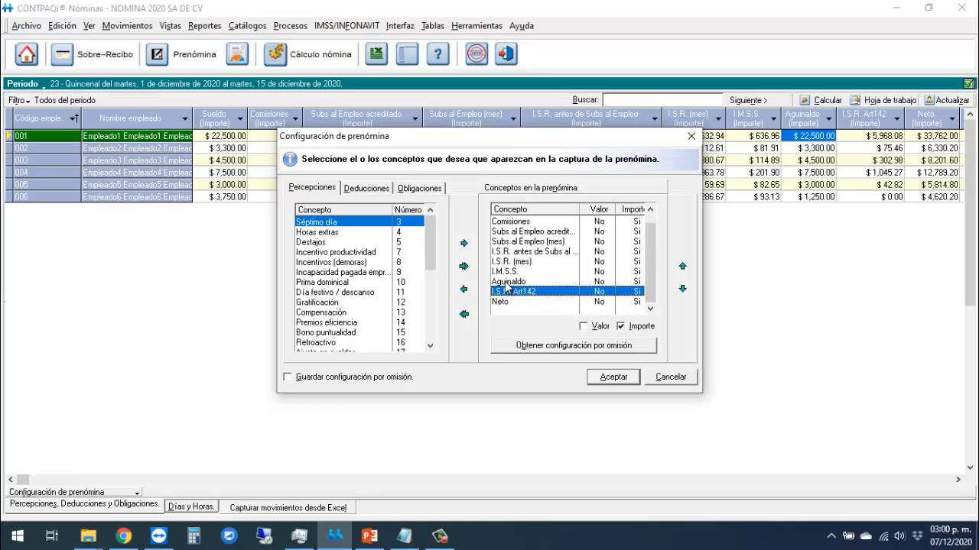
{"action": "left_click", "coordinate": [509, 282]}
{"action": "double_click", "coordinate": [508, 285]}
{"action": "double_click", "coordinate": [516, 291]}
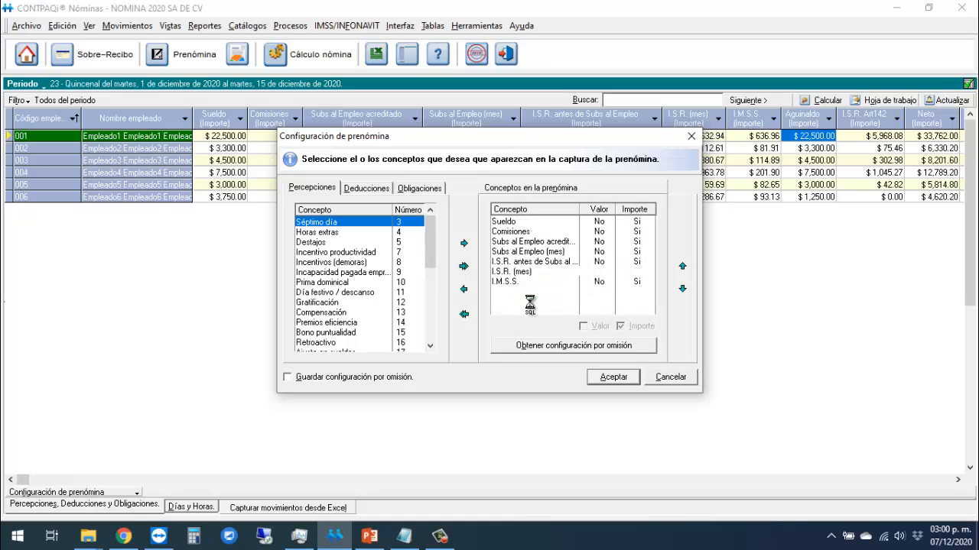
{"action": "left_click", "coordinate": [619, 379]}
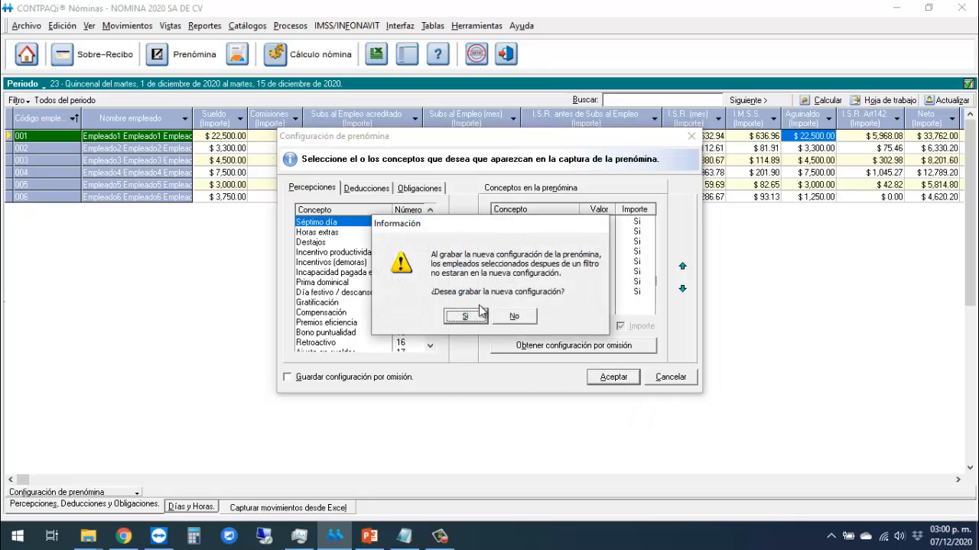
{"action": "left_click", "coordinate": [467, 314]}
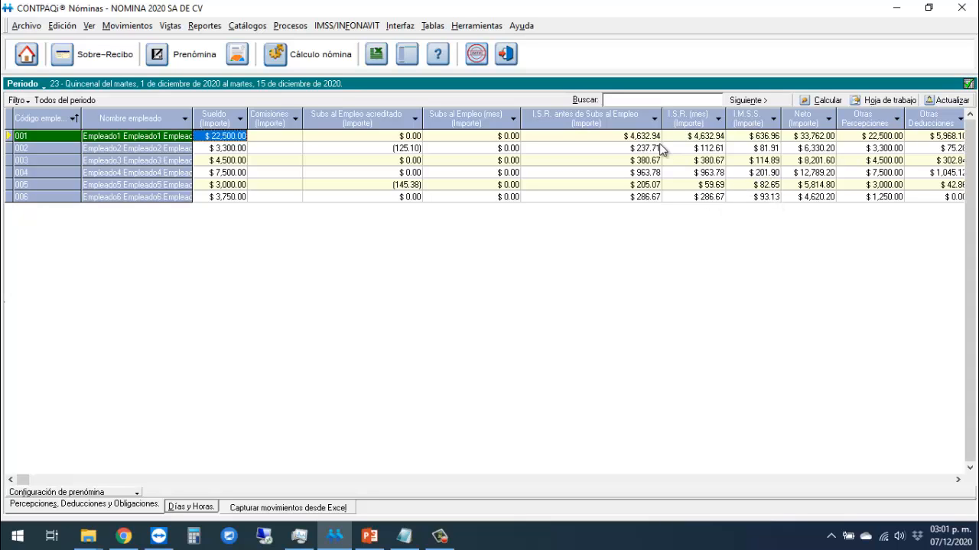
Reopen the prenómina configuration and add perception 24, Aguinaldo, to the displayed concepts.
{"action": "key", "text": "F10"}
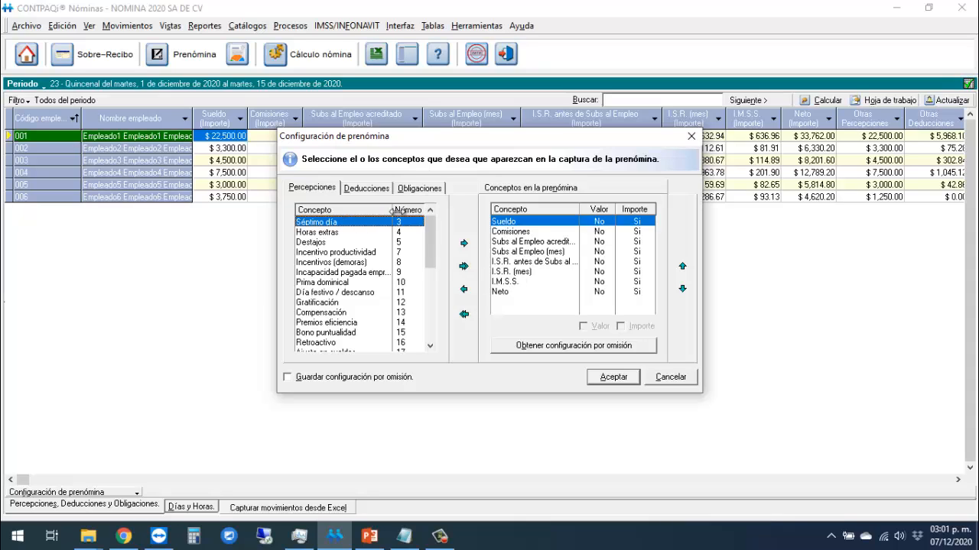
{"action": "left_click", "coordinate": [350, 273]}
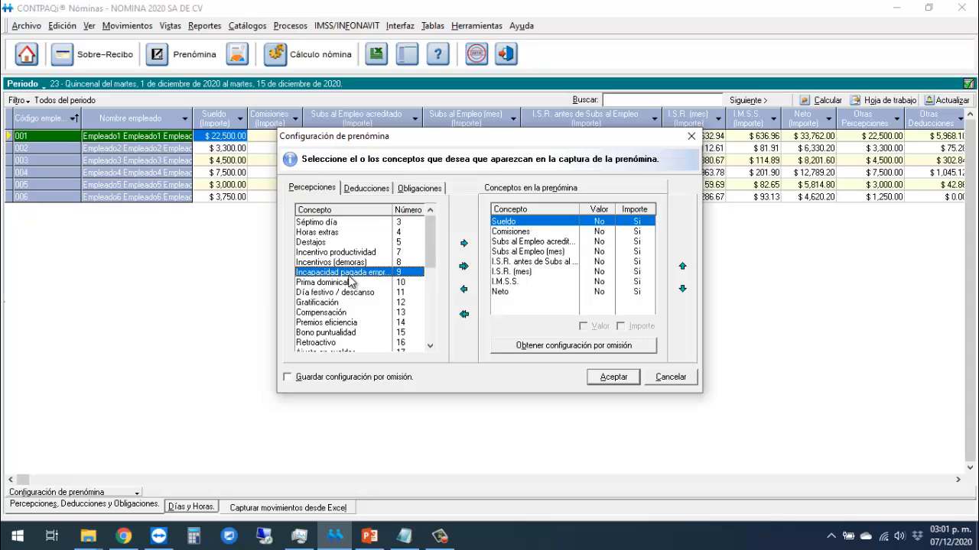
{"action": "key", "text": "Down"}
{"action": "key", "text": "Down"}
{"action": "key", "text": "Down"}
{"action": "key", "text": "Down"}
{"action": "key", "text": "Down"}
{"action": "key", "text": "Down"}
{"action": "key", "text": "Down"}
{"action": "key", "text": "Down"}
{"action": "key", "text": "Down"}
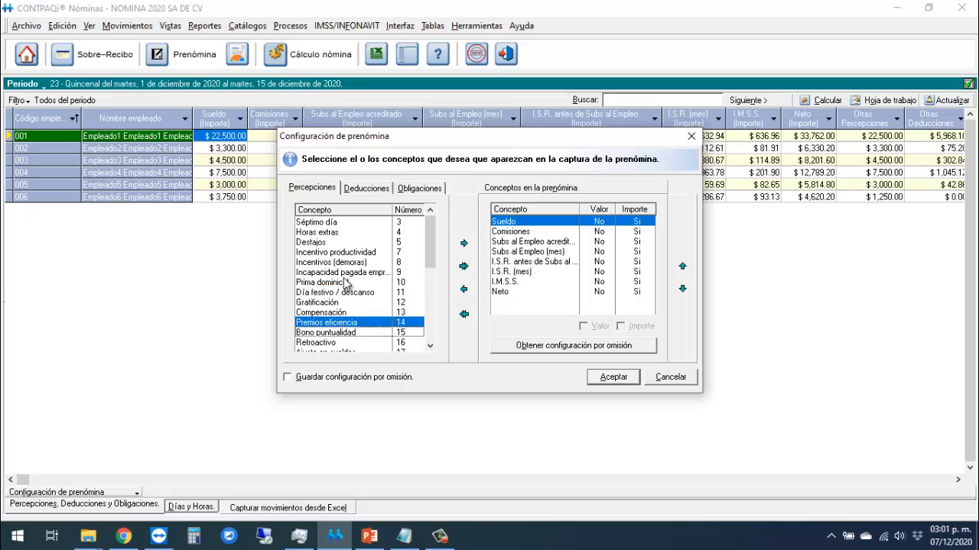
{"action": "key", "text": "Down"}
{"action": "key", "text": "Down"}
{"action": "key", "text": "Down"}
{"action": "key", "text": "Down"}
{"action": "key", "text": "Down"}
{"action": "key", "text": "Down"}
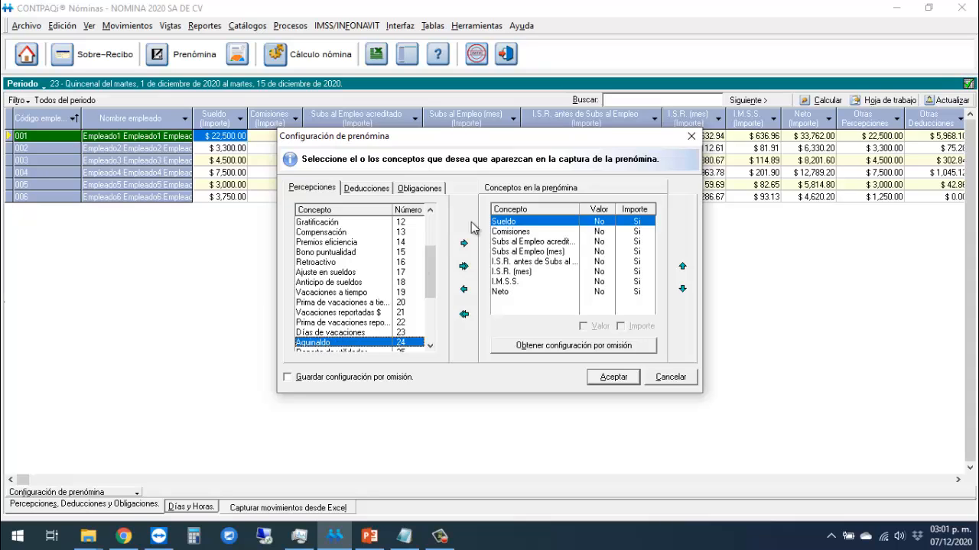
{"action": "left_click", "coordinate": [464, 244]}
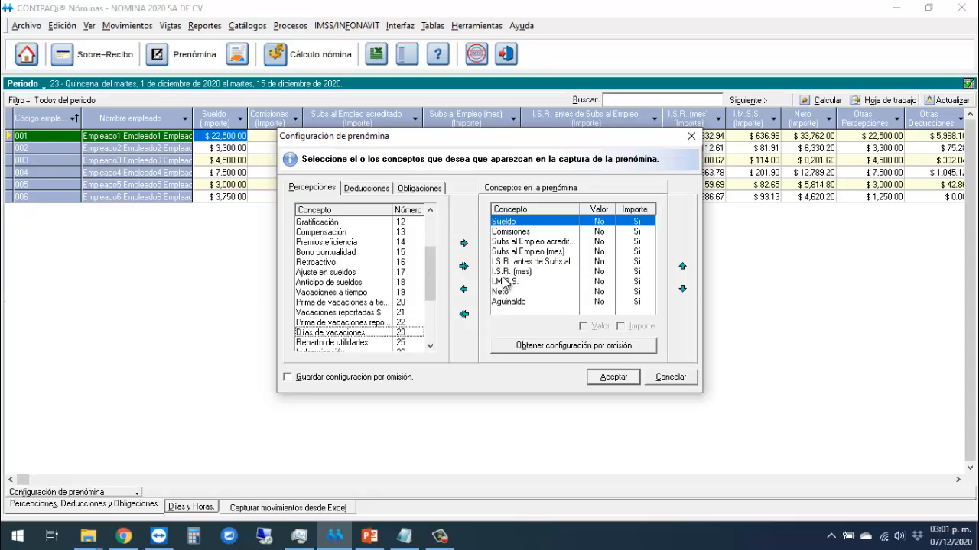
Add deduction 43, I.S.R. Art142, to the concepts displayed in the prenómina.
{"action": "left_click", "coordinate": [516, 301]}
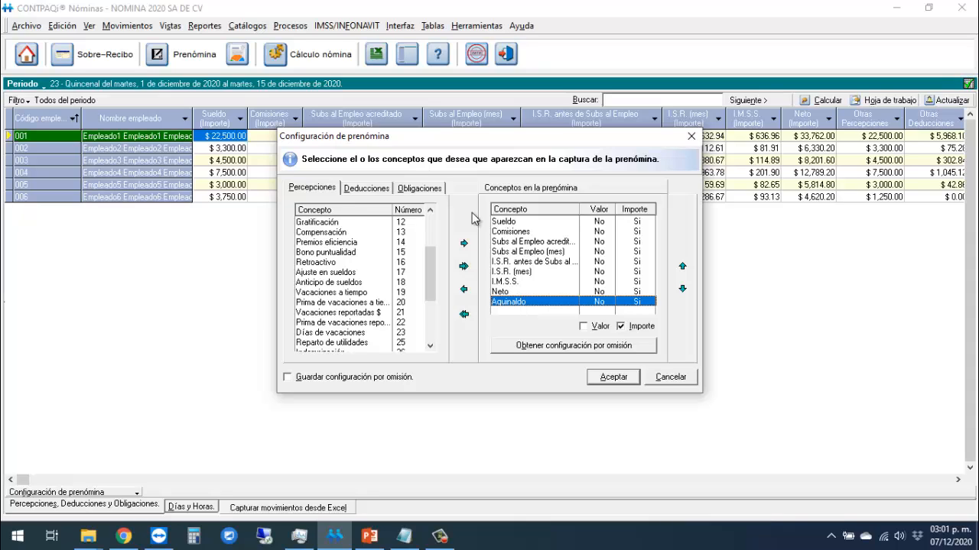
{"action": "left_click", "coordinate": [367, 191]}
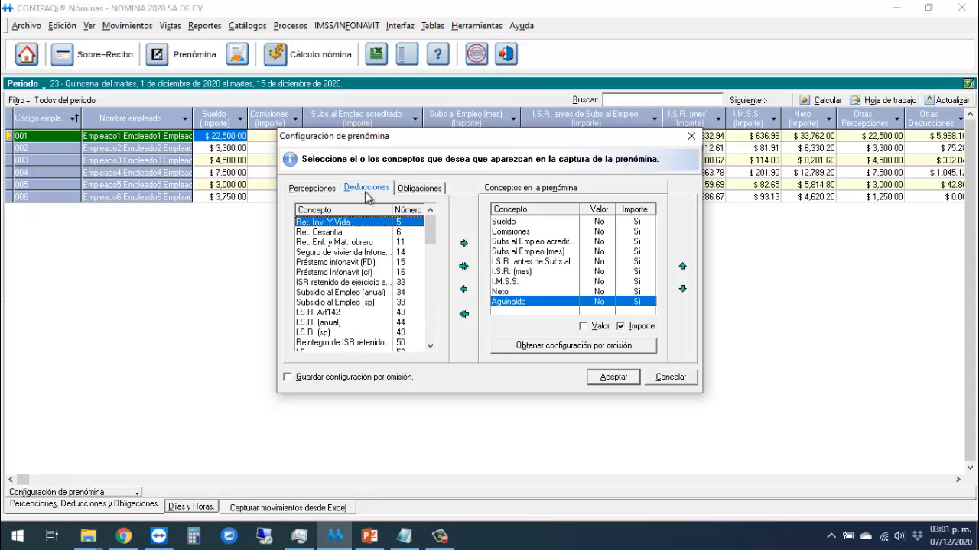
{"action": "left_click", "coordinate": [337, 283]}
{"action": "key", "text": "Down"}
{"action": "key", "text": "Down"}
{"action": "key", "text": "Down"}
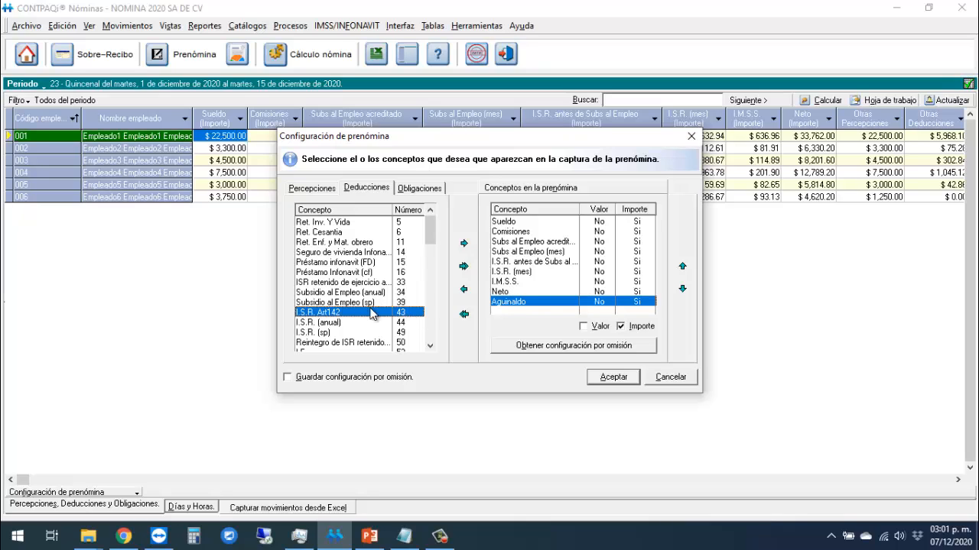
{"action": "left_click", "coordinate": [463, 243]}
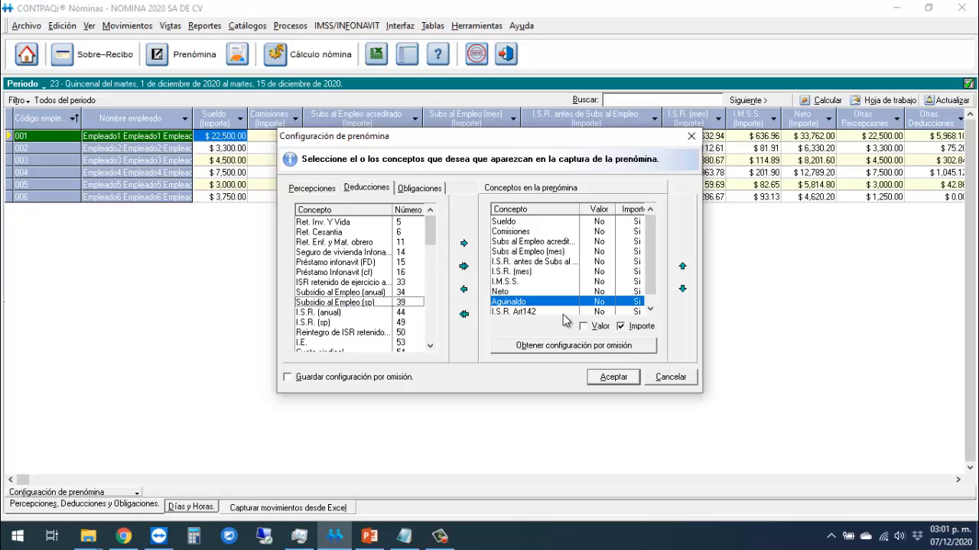
Move Neto below I.S.R. Art142 in the concept order and save the new prenómina configuration.
{"action": "left_click", "coordinate": [508, 291]}
{"action": "left_click", "coordinate": [682, 289]}
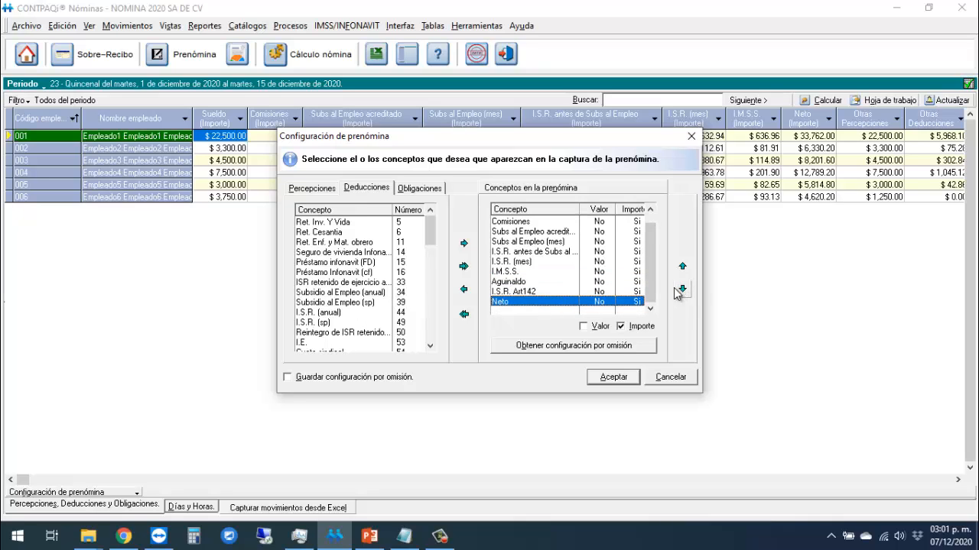
{"action": "left_click", "coordinate": [616, 379]}
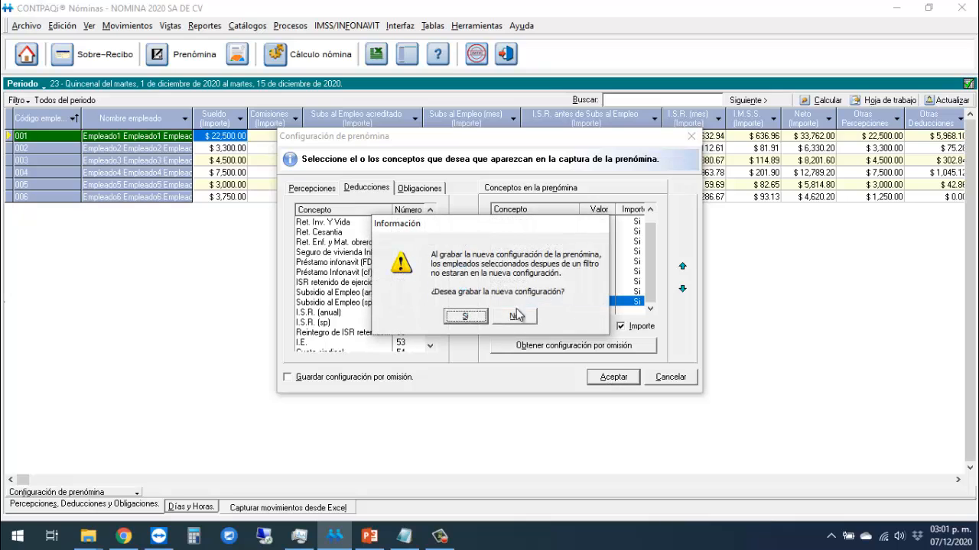
{"action": "left_click", "coordinate": [464, 317]}
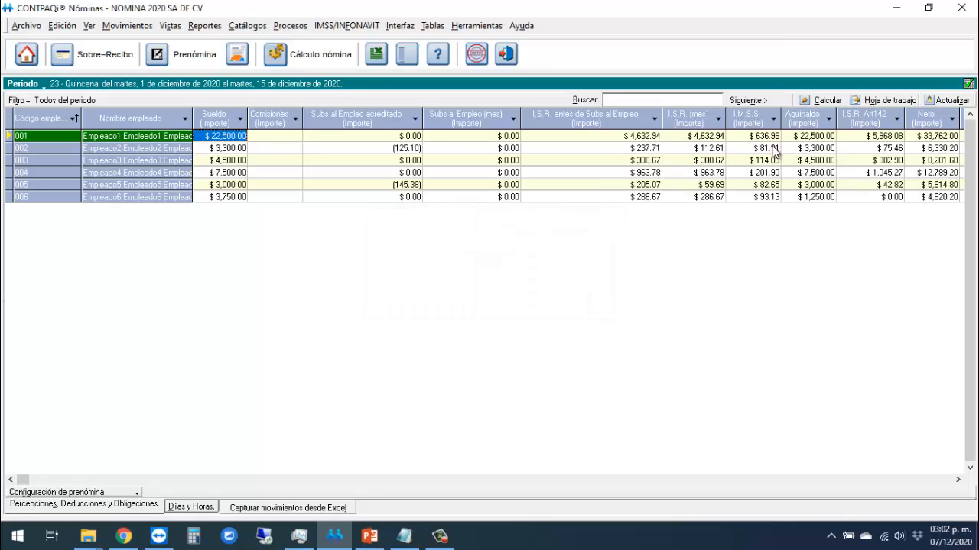
Examine the employees' amounts in the Aguinaldo and I.S.R. Art142 columns of the prenómina.
{"action": "left_click", "coordinate": [817, 136]}
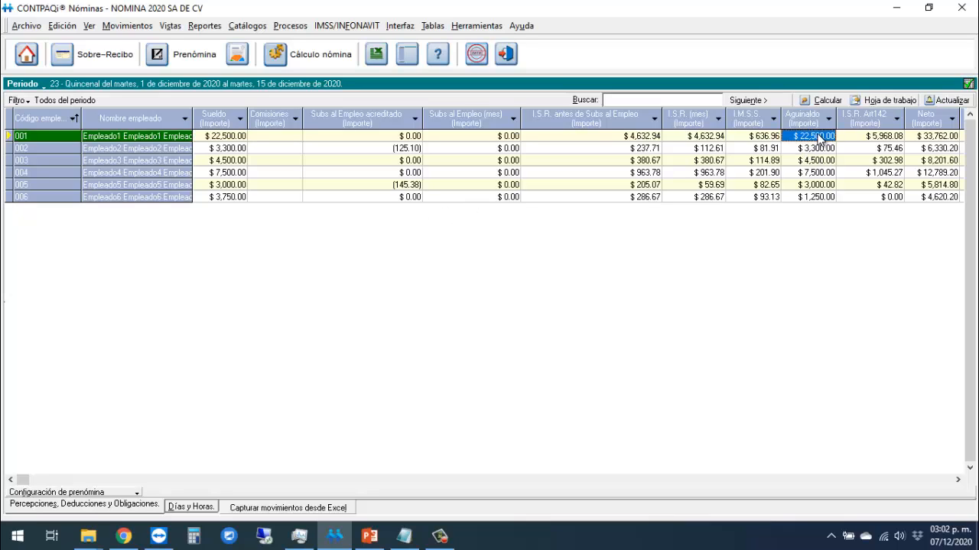
{"action": "left_click", "coordinate": [817, 161]}
{"action": "left_click", "coordinate": [877, 138]}
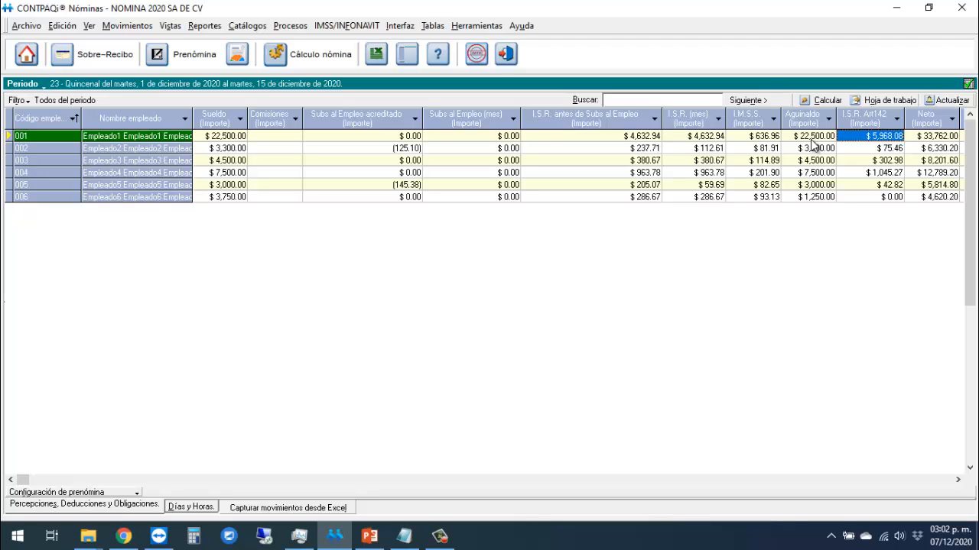
{"action": "left_click", "coordinate": [813, 161]}
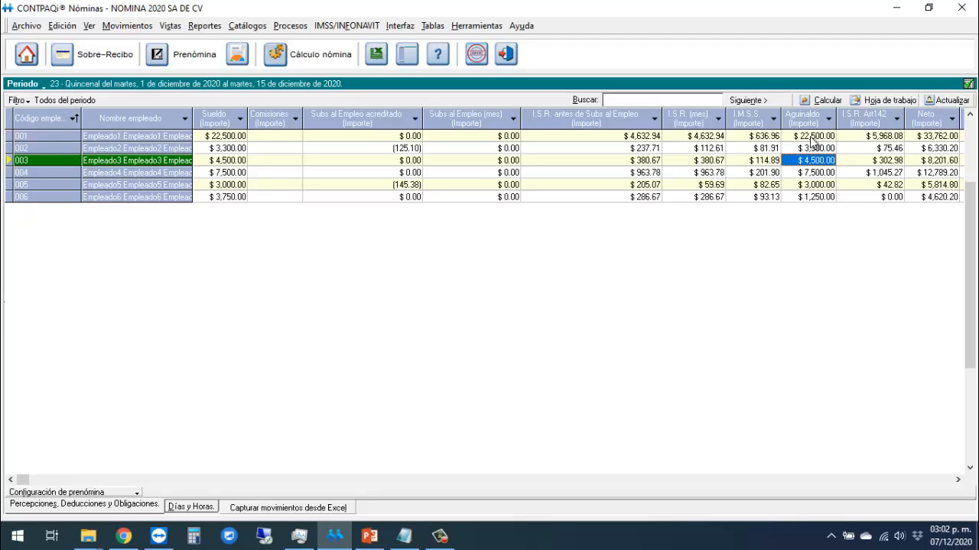
{"action": "left_click", "coordinate": [813, 136]}
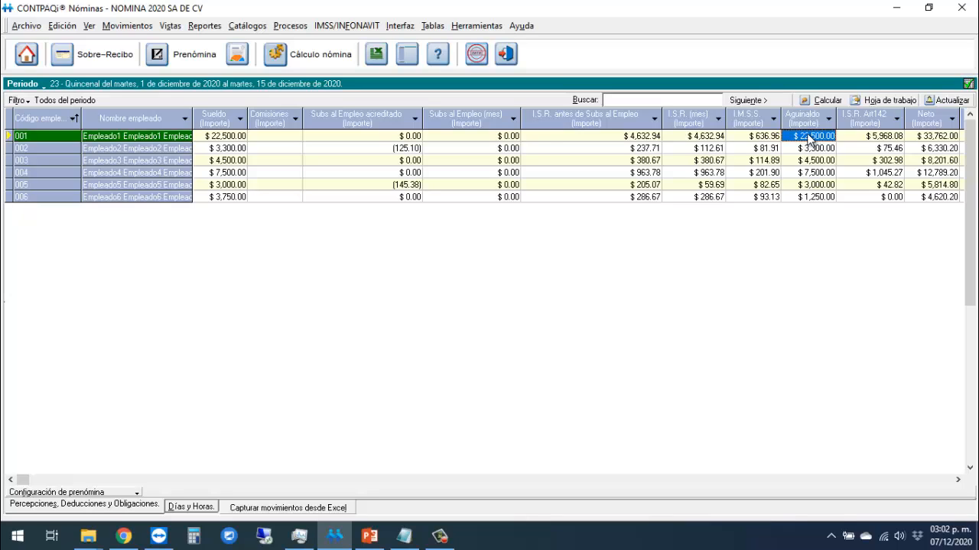
{"action": "left_click", "coordinate": [816, 172]}
{"action": "left_click", "coordinate": [825, 148]}
{"action": "left_click", "coordinate": [822, 138]}
Open employee 002's Sobre-recibo and examine the taxable and ISR-exempt portions of the Aguinaldo perception.
{"action": "left_click", "coordinate": [825, 151]}
{"action": "left_click", "coordinate": [105, 63]}
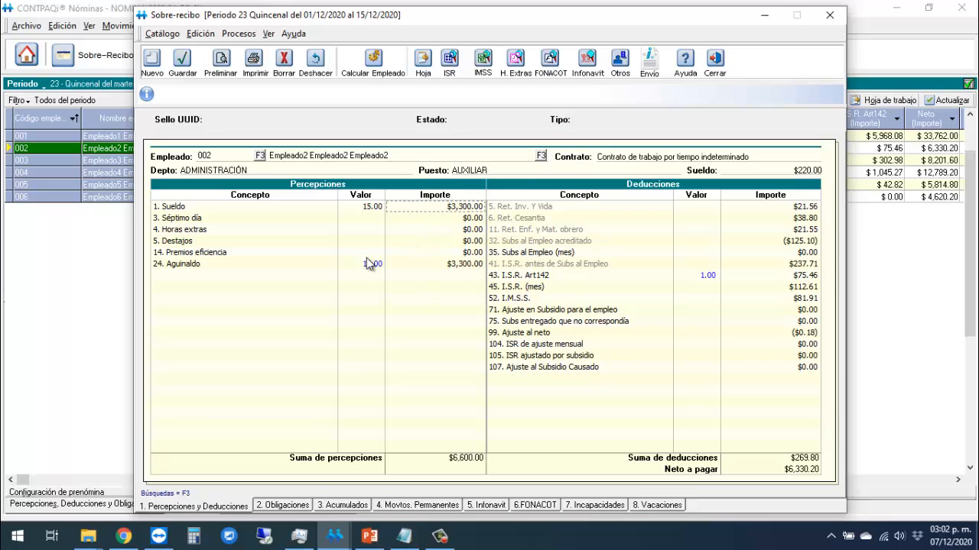
{"action": "left_click", "coordinate": [443, 262]}
{"action": "left_click", "coordinate": [532, 281]}
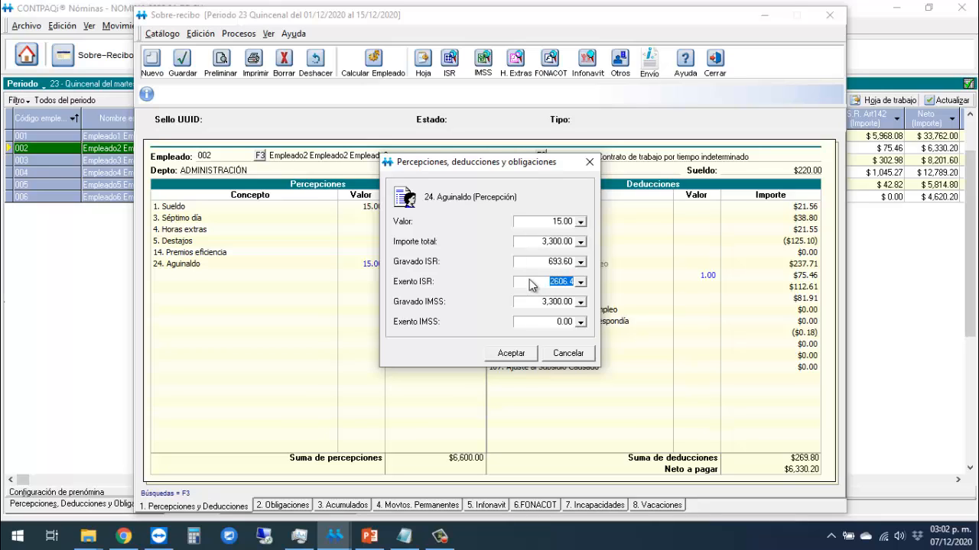
Verify the exempt aguinaldo by computing 86.88 × 30 in the Calculator, and close the concept detail and the Sobre-recibo without changes.
{"action": "left_click", "coordinate": [193, 536]}
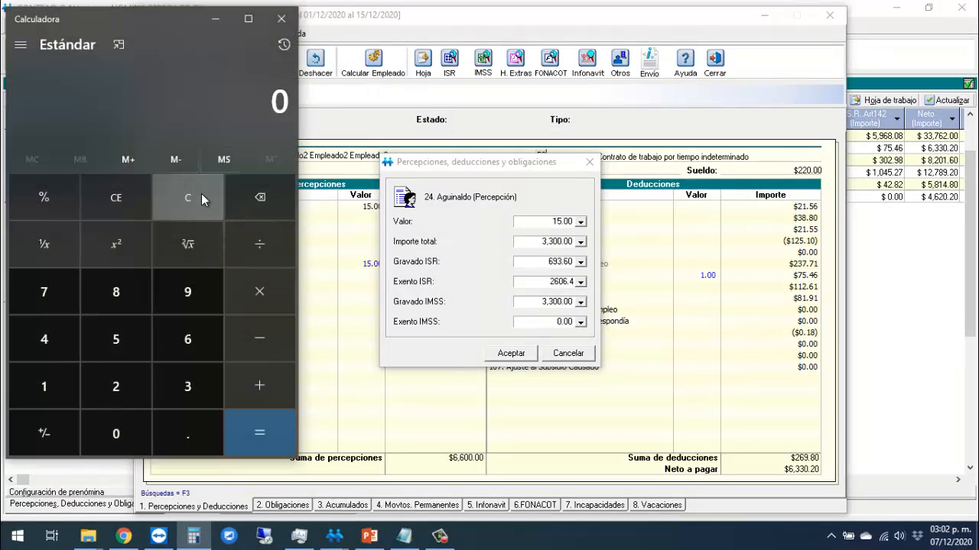
{"action": "type", "text": "86."}
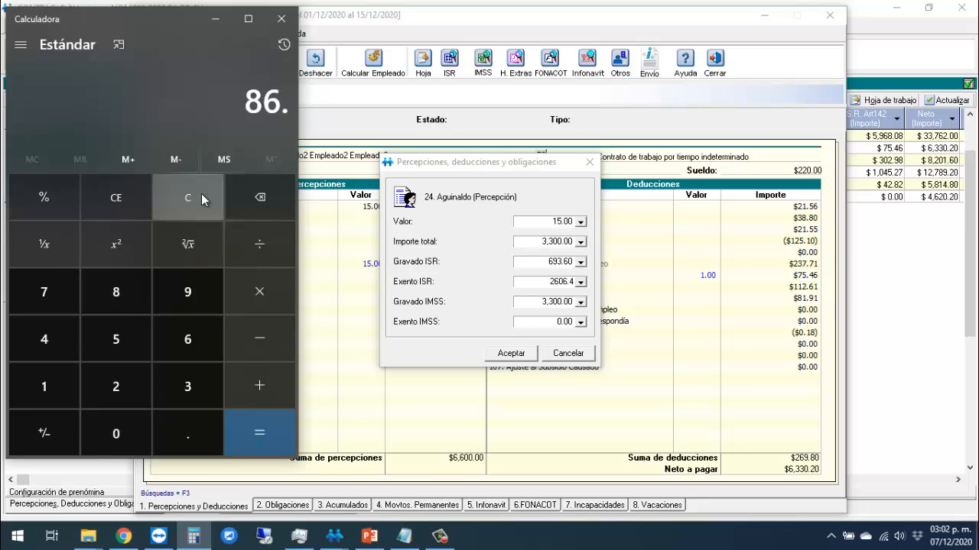
{"action": "type", "text": "88"}
{"action": "type", "text": "*3"}
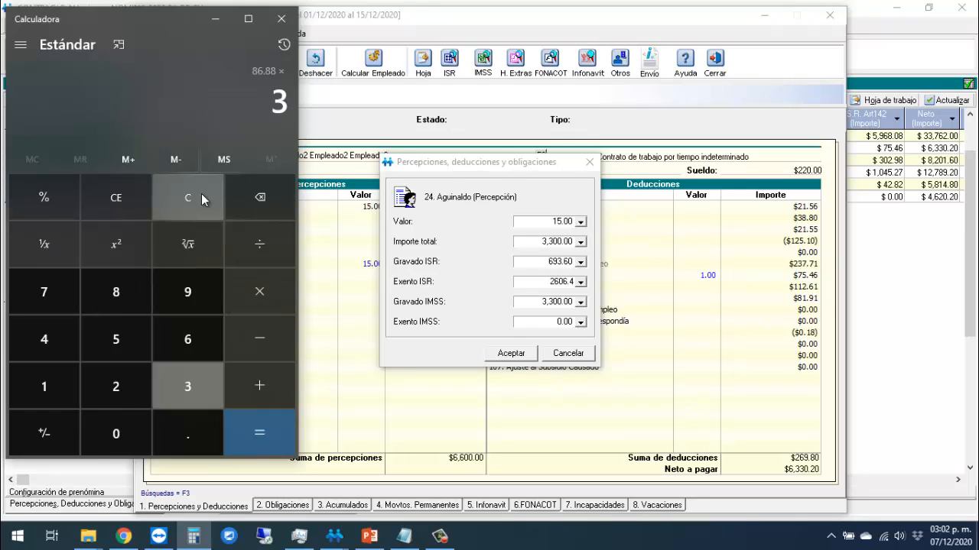
{"action": "type", "text": "0"}
{"action": "key", "text": "Return"}
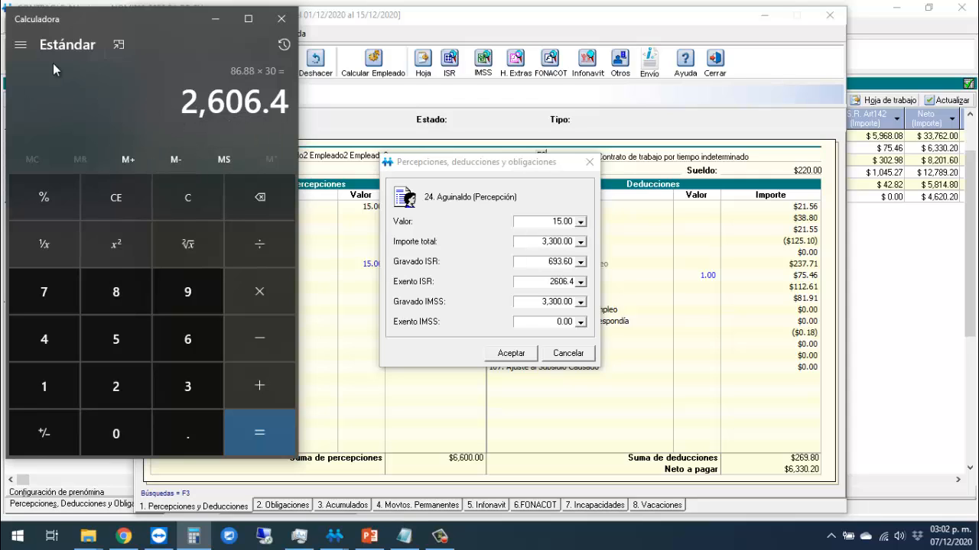
{"action": "left_click", "coordinate": [277, 20]}
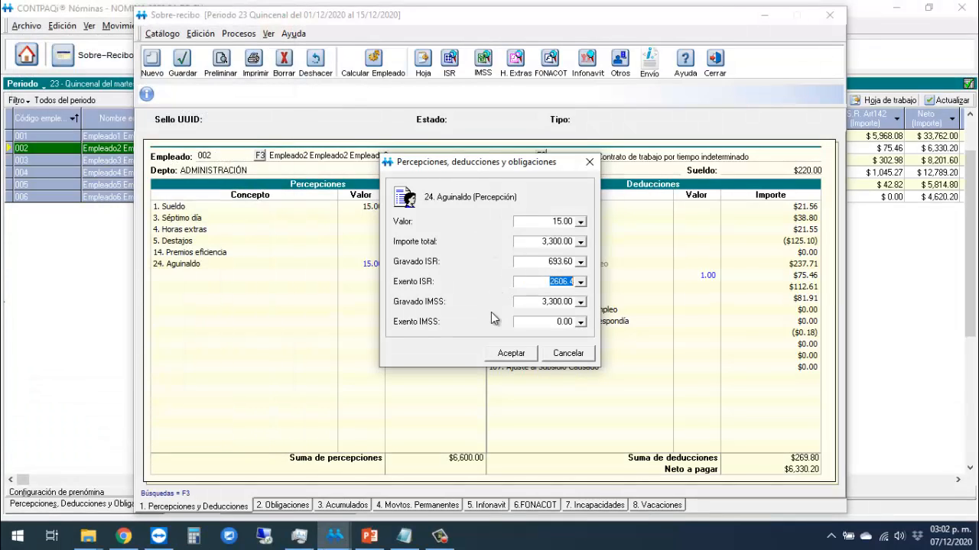
{"action": "left_click", "coordinate": [565, 356]}
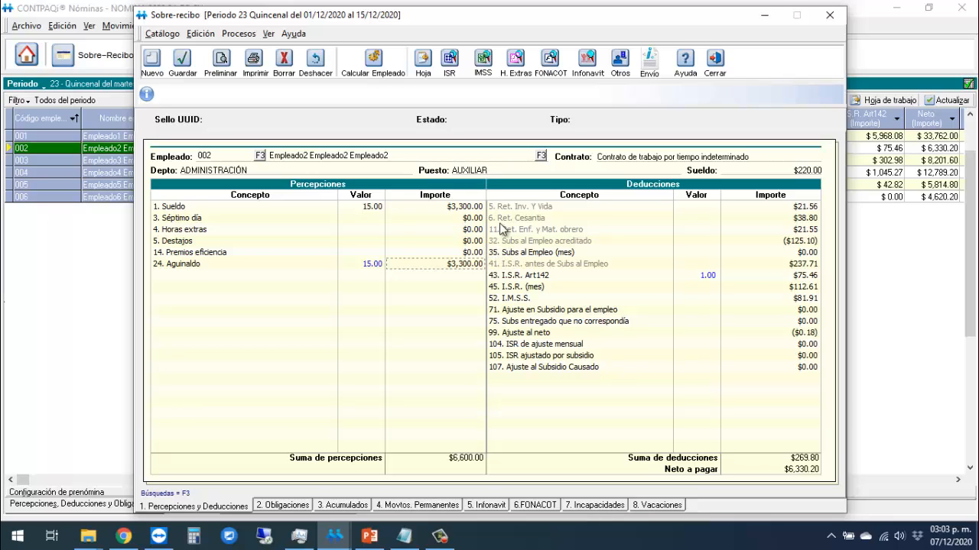
{"action": "left_click", "coordinate": [714, 67]}
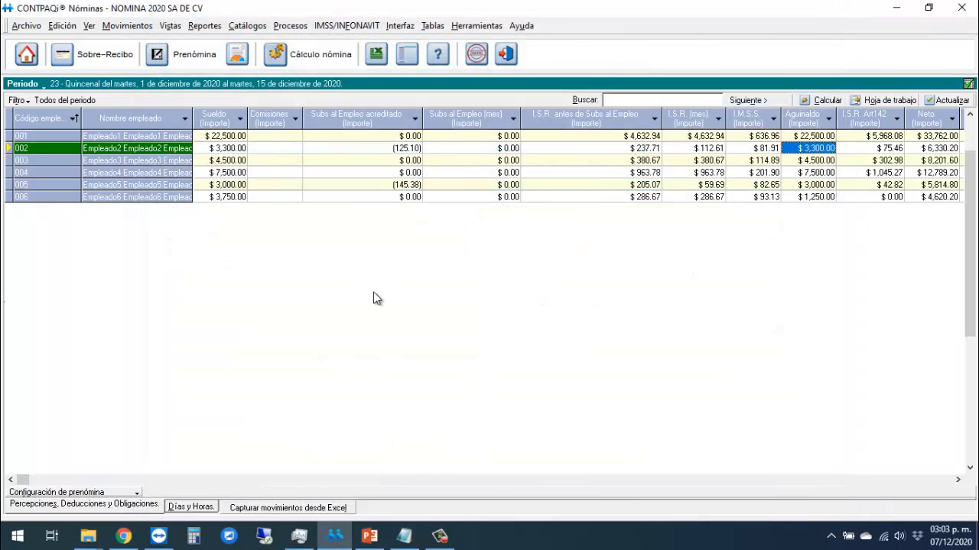
Open the ISR/IETU report "Partes gravadas/exentas para ISR por empleado".
{"action": "left_click", "coordinate": [204, 26]}
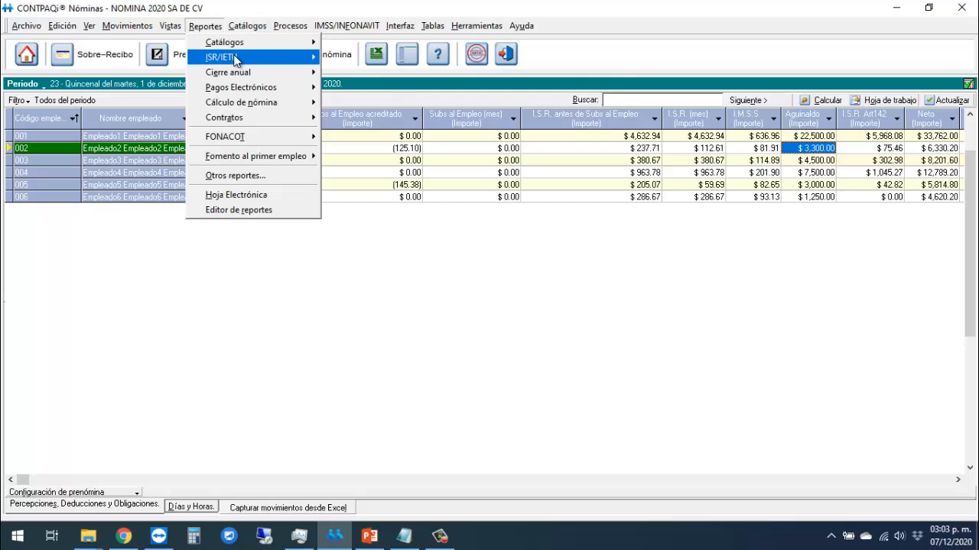
{"action": "mouse_move", "coordinate": [234, 55]}
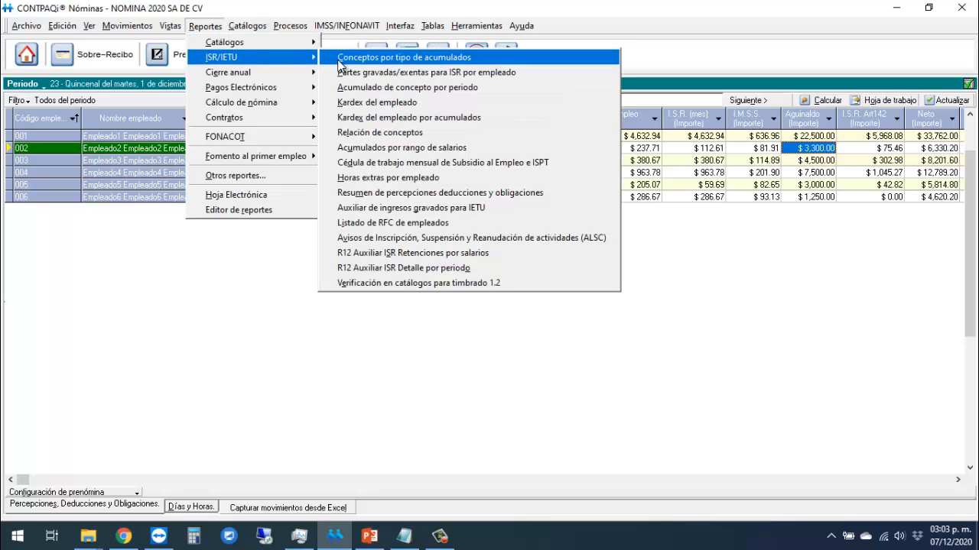
{"action": "left_click", "coordinate": [456, 76]}
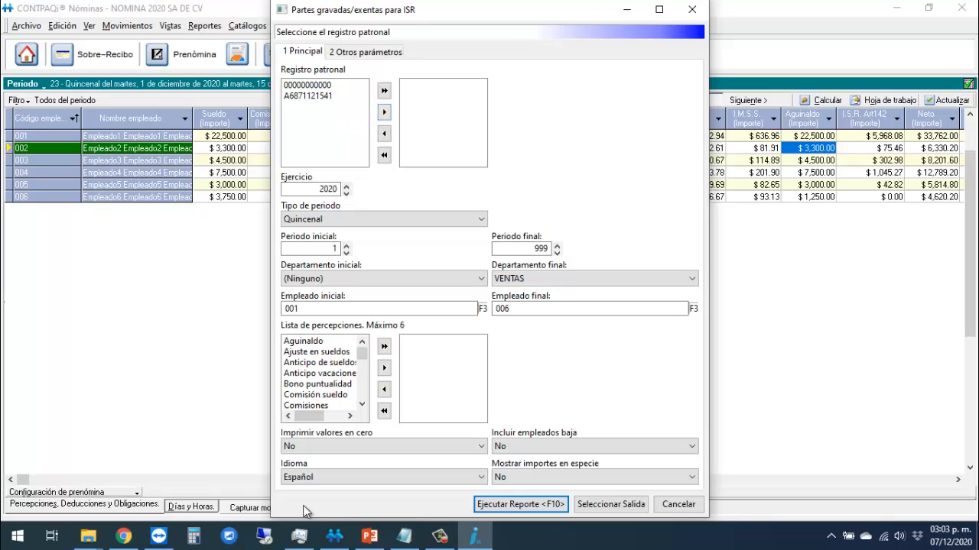
Include the non-zero registro patronal in the report and limit it to periods 23 through 23.
{"action": "left_click", "coordinate": [327, 96]}
{"action": "left_click", "coordinate": [384, 112]}
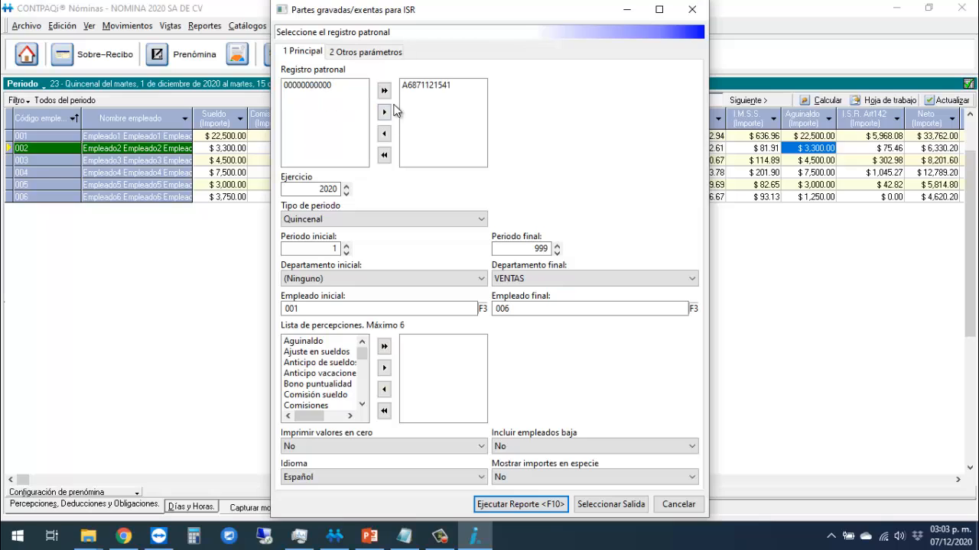
{"action": "left_click", "coordinate": [429, 86]}
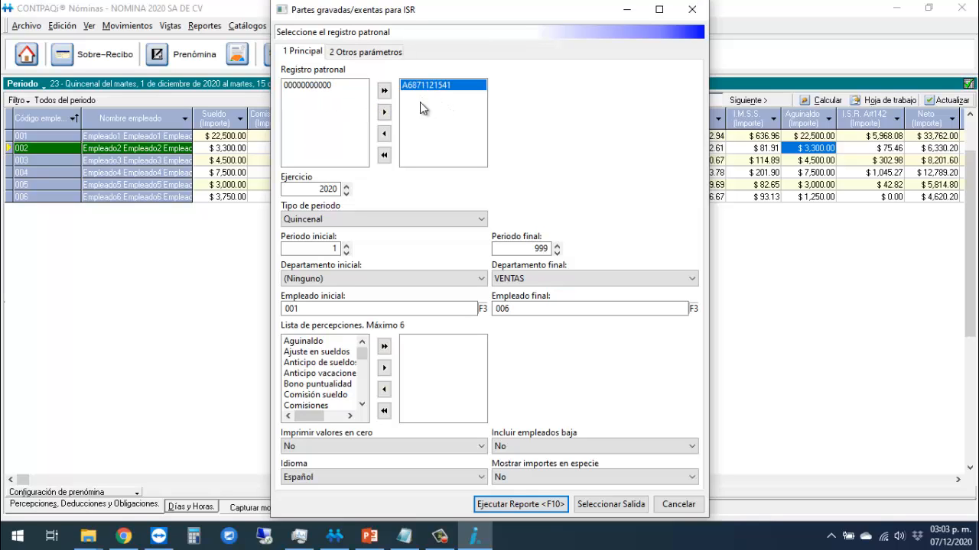
{"action": "left_click", "coordinate": [330, 247]}
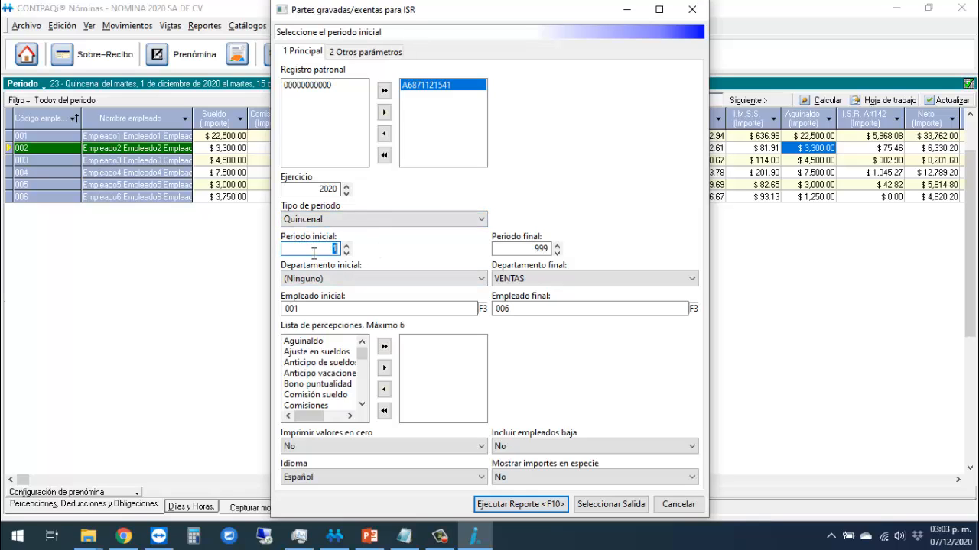
{"action": "type", "text": "23"}
{"action": "key", "text": "Tab"}
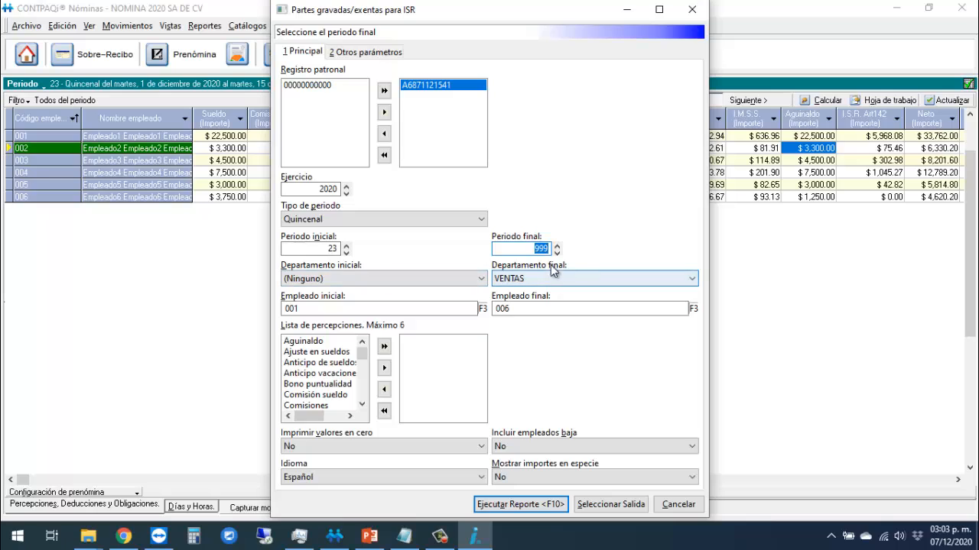
{"action": "type", "text": "23"}
{"action": "key", "text": "Tab"}
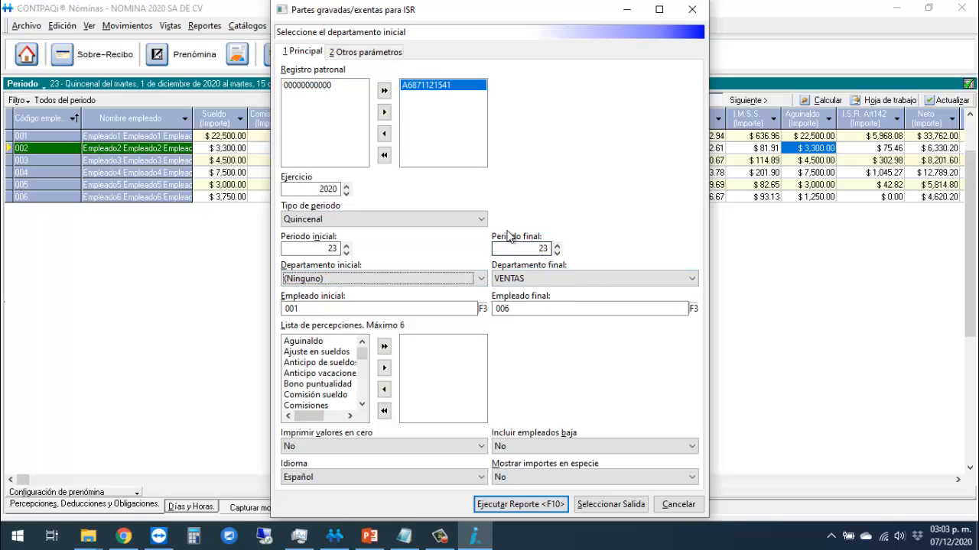
Add Aguinaldo to the report's perception list and run the report.
{"action": "left_click", "coordinate": [308, 344]}
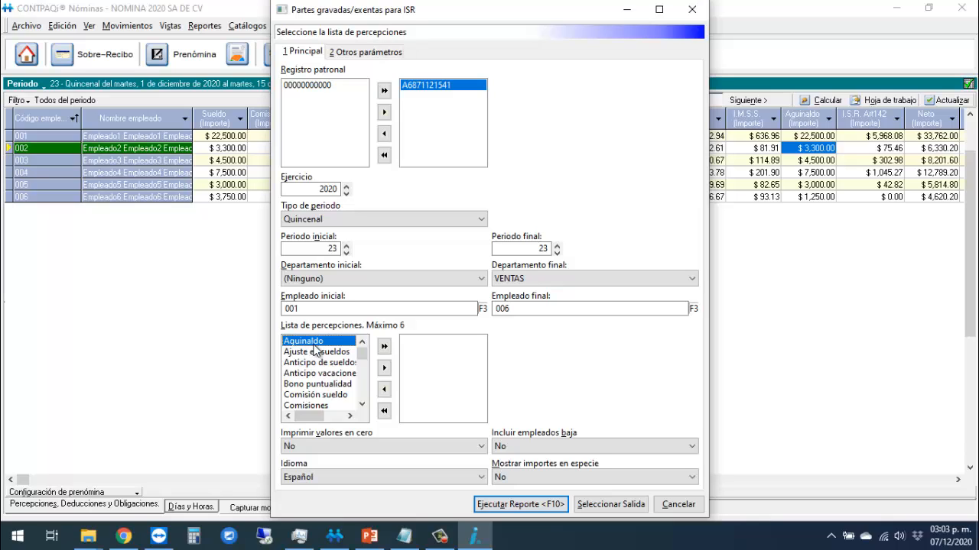
{"action": "left_click", "coordinate": [384, 368]}
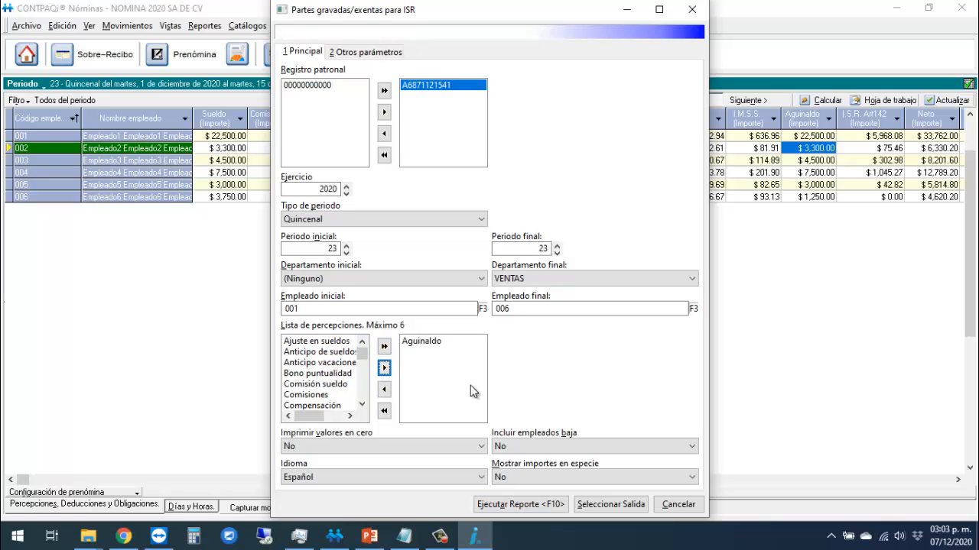
{"action": "left_click", "coordinate": [514, 508]}
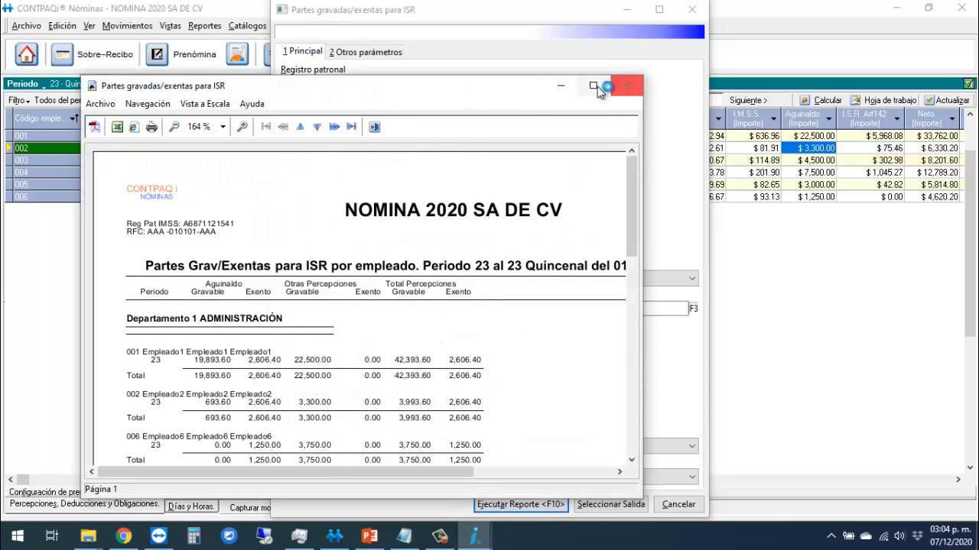
Examine each employee's taxable and exempt aguinaldo in the report, and close the report and its parameters window.
{"action": "left_click", "coordinate": [594, 87]}
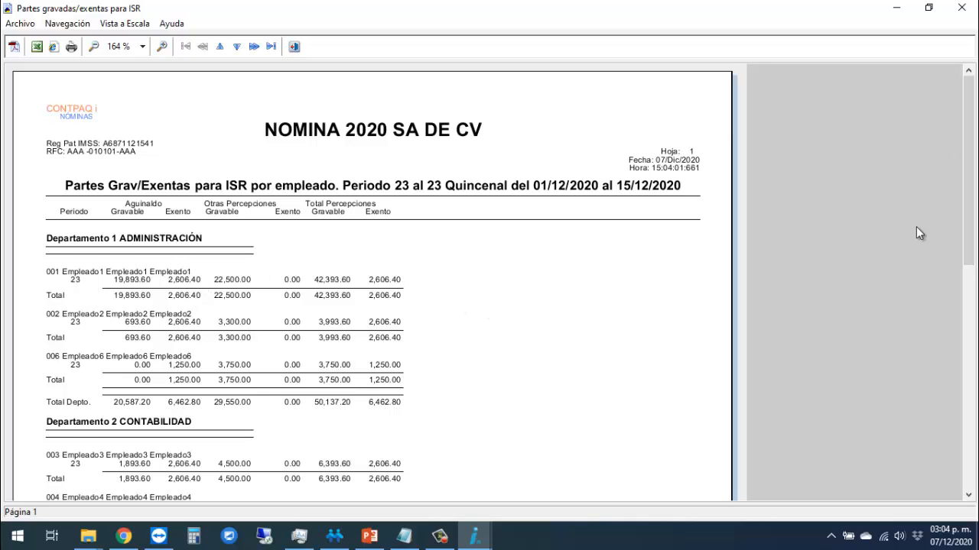
{"action": "mouse_move", "coordinate": [969, 174]}
{"action": "left_mouse_down"}
{"action": "mouse_move", "coordinate": [968, 251]}
{"action": "mouse_move", "coordinate": [968, 183]}
{"action": "left_mouse_up"}
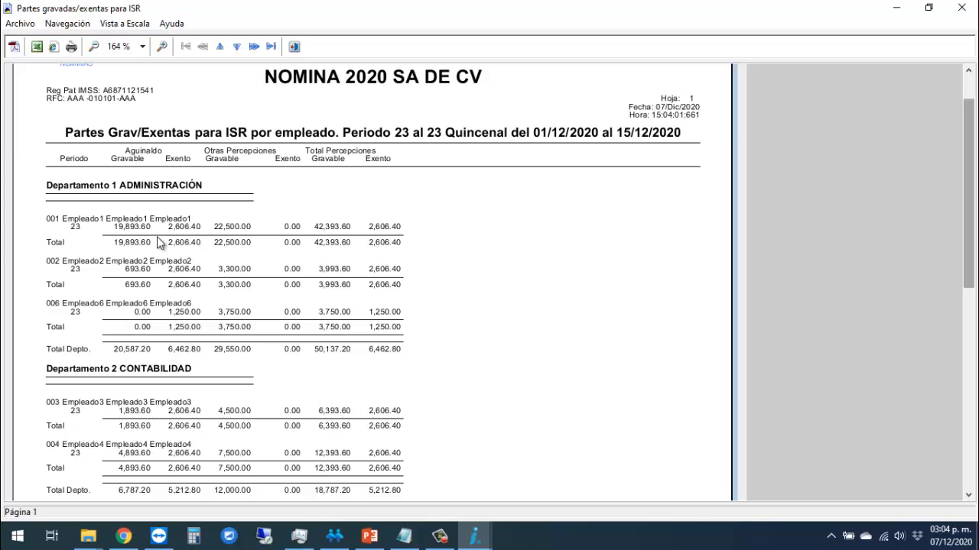
{"action": "left_click", "coordinate": [293, 47]}
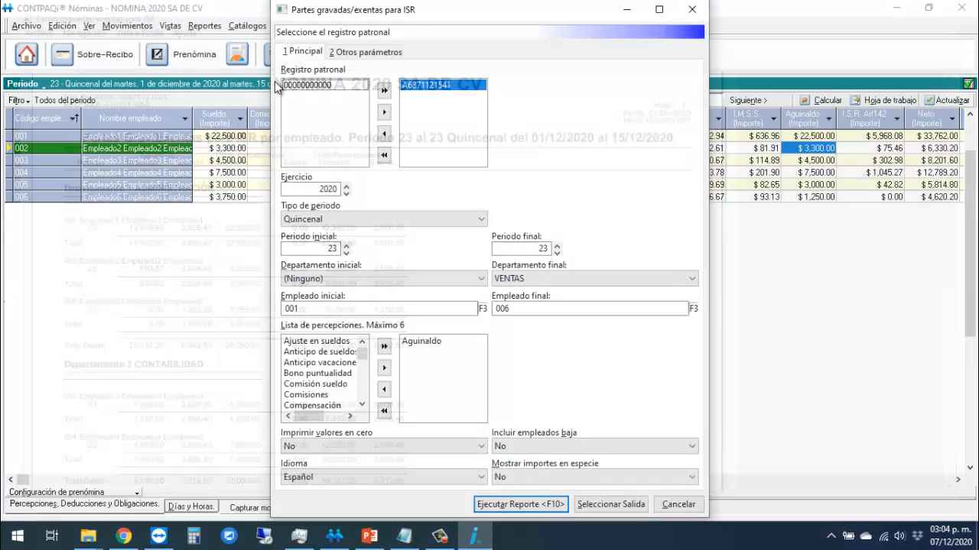
{"action": "left_click", "coordinate": [692, 9]}
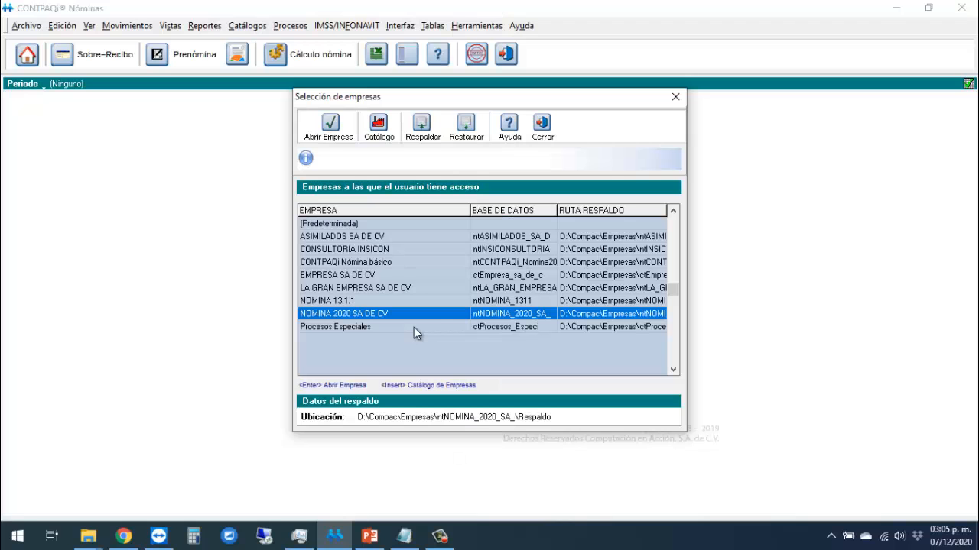
Open the company NOMINA 2020 SA DE CV with the period type Periodo Extraordinario.
{"action": "key", "text": "Return"}
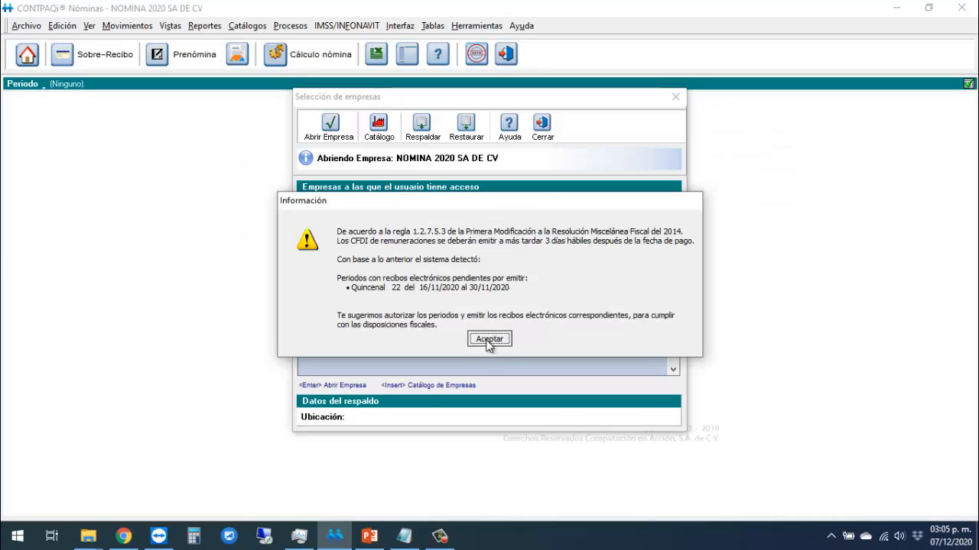
{"action": "left_click", "coordinate": [490, 341]}
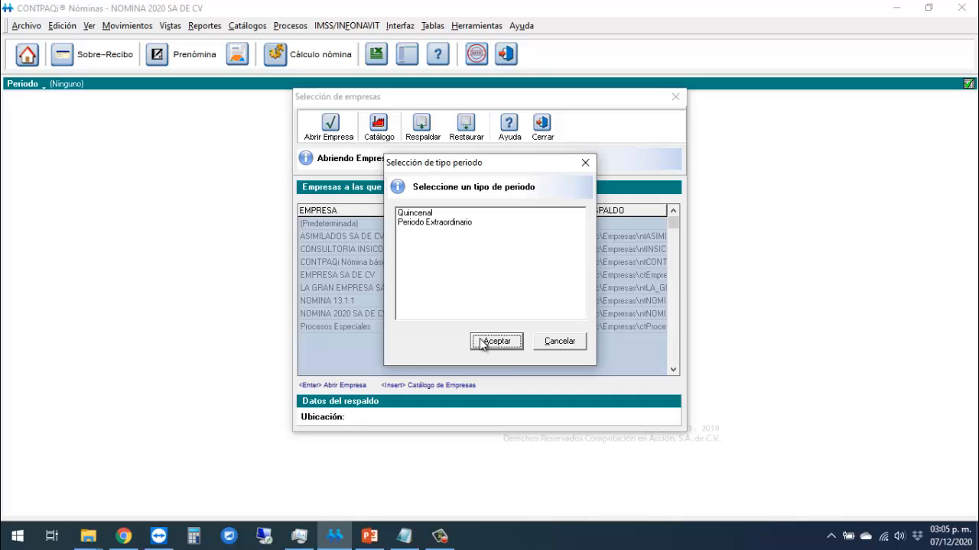
{"action": "left_click", "coordinate": [482, 342]}
{"action": "left_click", "coordinate": [432, 222]}
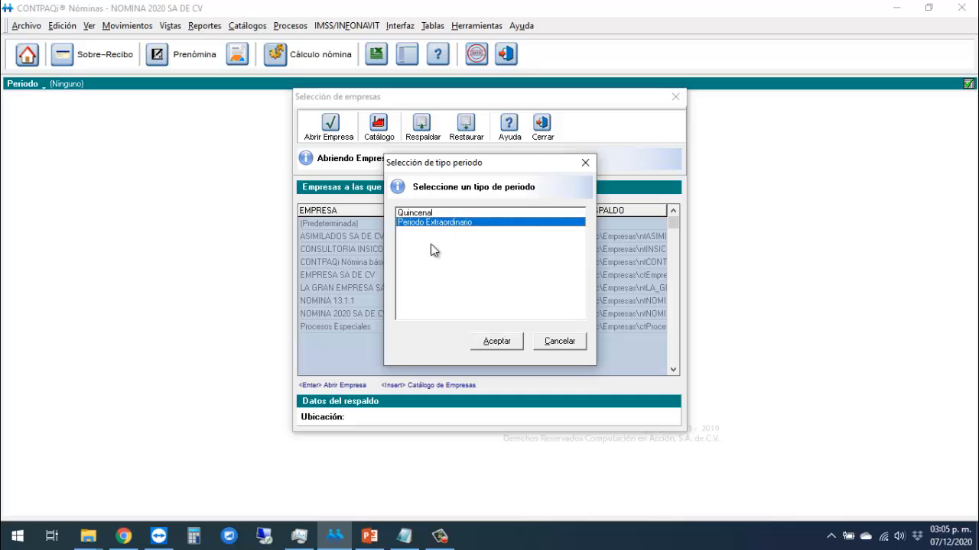
{"action": "left_click", "coordinate": [489, 341]}
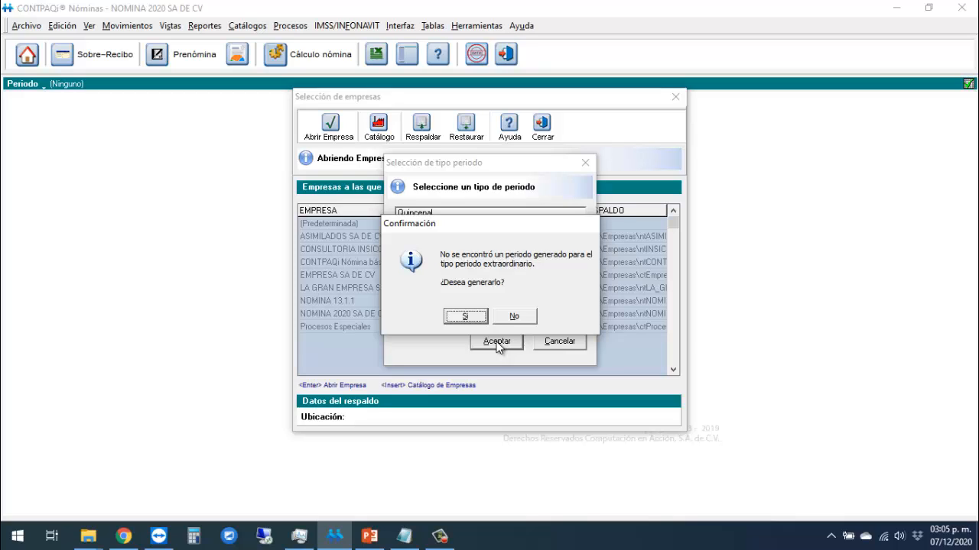
Generate a new extraordinary period with start date 15/12/2020 and enter the company in it.
{"action": "left_click", "coordinate": [465, 317]}
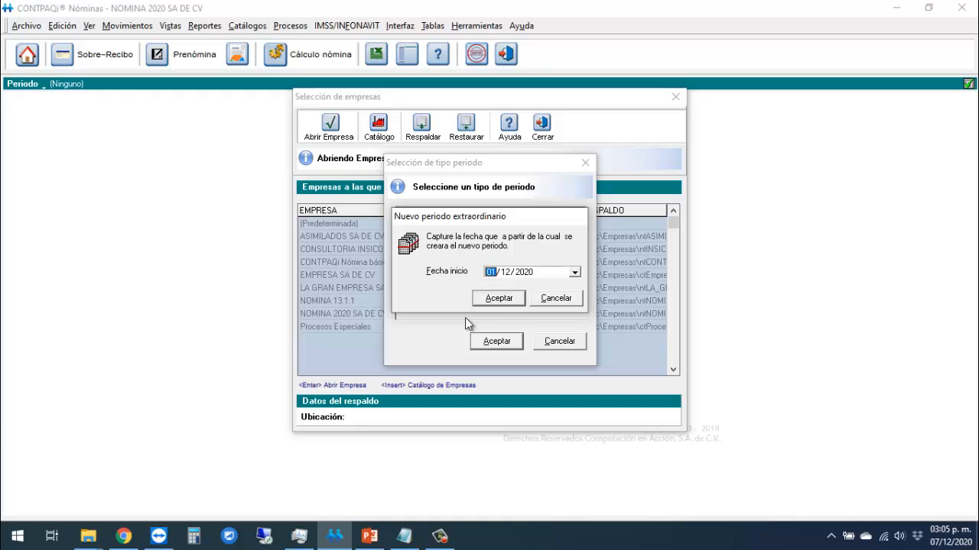
{"action": "type", "text": "15"}
{"action": "left_click", "coordinate": [500, 298]}
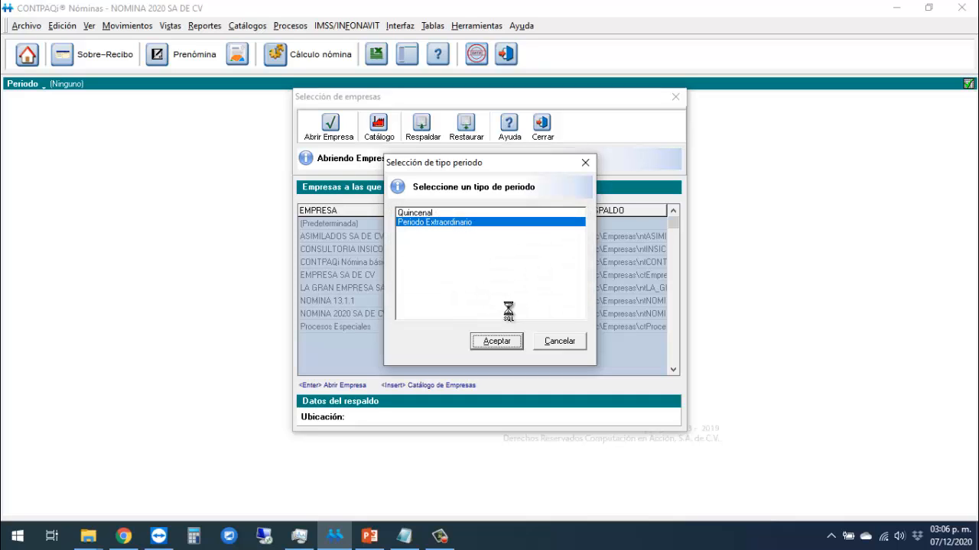
{"action": "key", "text": "Return"}
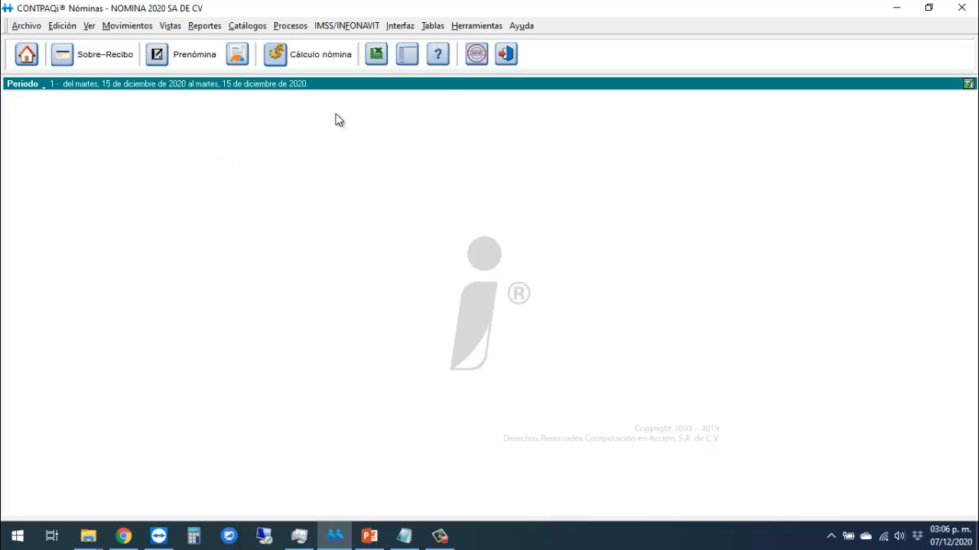
Open the aguinaldo calculation and add Quincenal as the participating period type.
{"action": "left_click", "coordinate": [301, 29]}
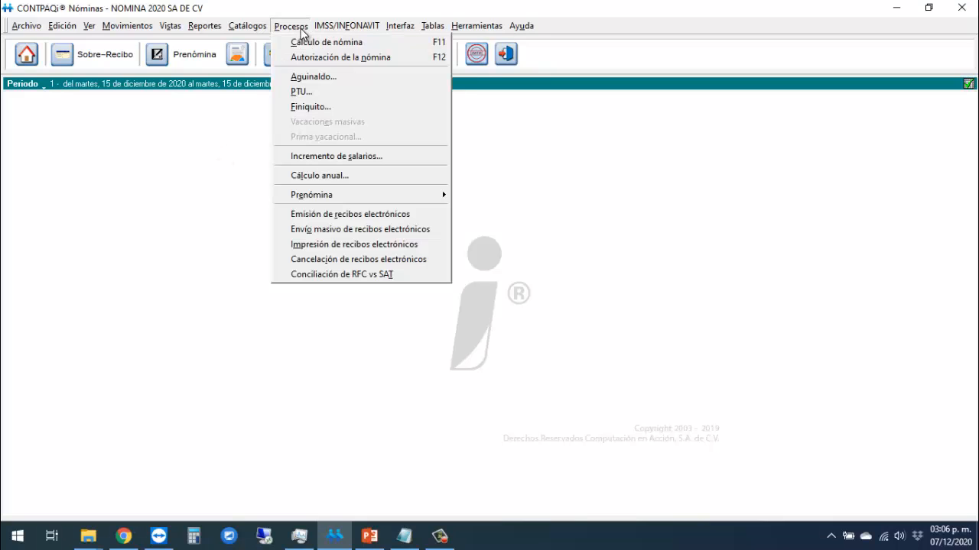
{"action": "left_click", "coordinate": [331, 77]}
{"action": "left_click", "coordinate": [410, 226]}
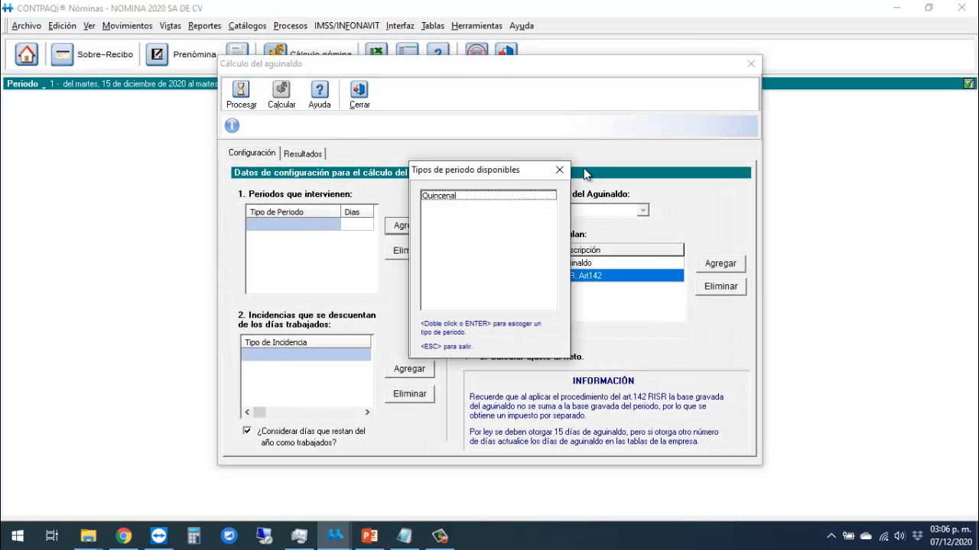
{"action": "left_click", "coordinate": [562, 170]}
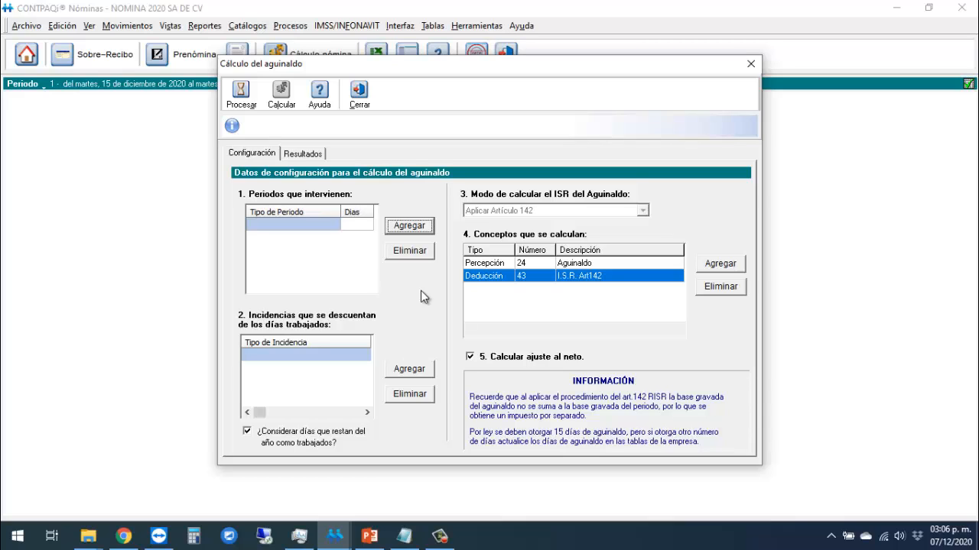
{"action": "left_click", "coordinate": [412, 225]}
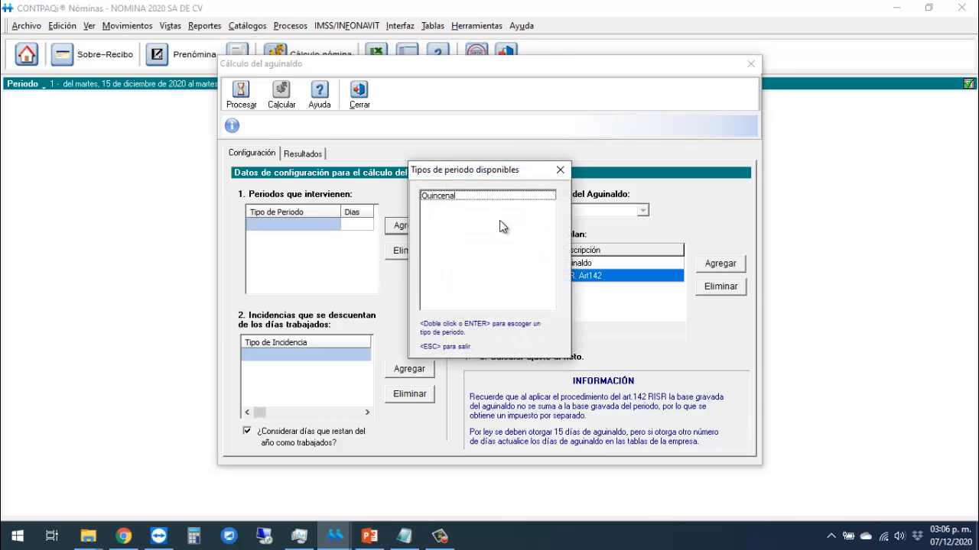
{"action": "double_click", "coordinate": [454, 196]}
{"action": "left_click", "coordinate": [559, 170]}
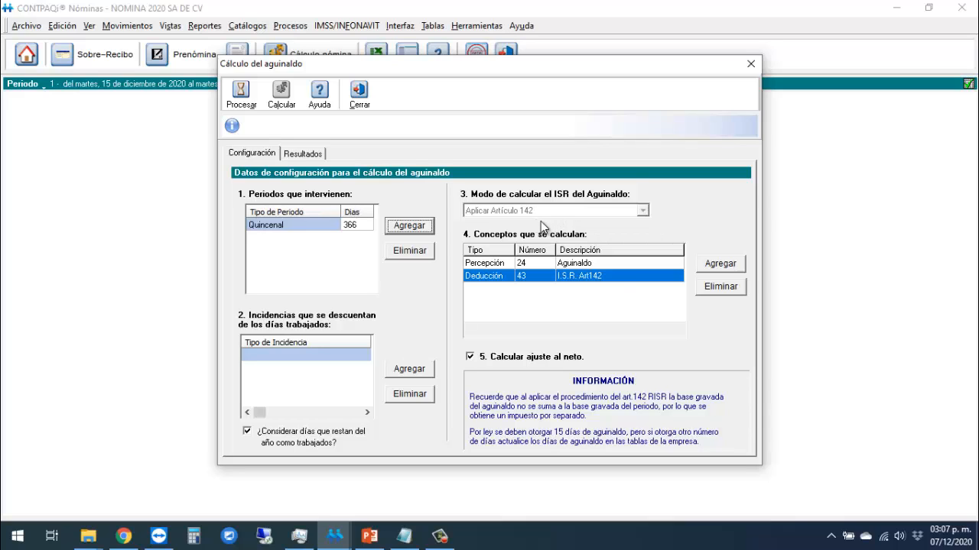
Review the concepts to calculate, perception 24 Aguinaldo and deduction 43 I.S.R. Art142.
{"action": "left_click", "coordinate": [589, 265]}
{"action": "left_click", "coordinate": [590, 276]}
{"action": "left_click", "coordinate": [585, 266]}
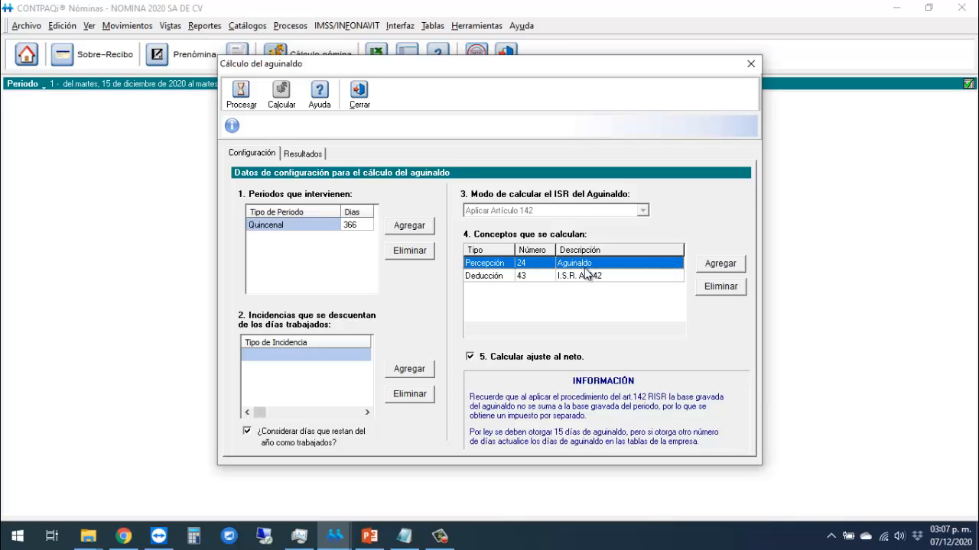
{"action": "left_click", "coordinate": [585, 276]}
{"action": "left_click", "coordinate": [589, 265]}
{"action": "left_click", "coordinate": [587, 277]}
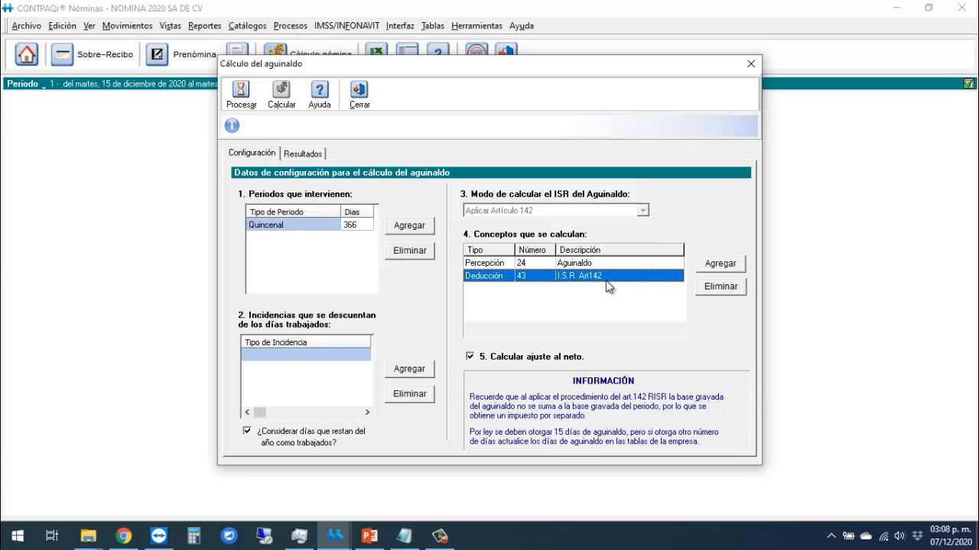
Process the employees' aguinaldo days and review the Días aguinaldo result for employees 001 to 006.
{"action": "left_click", "coordinate": [242, 95]}
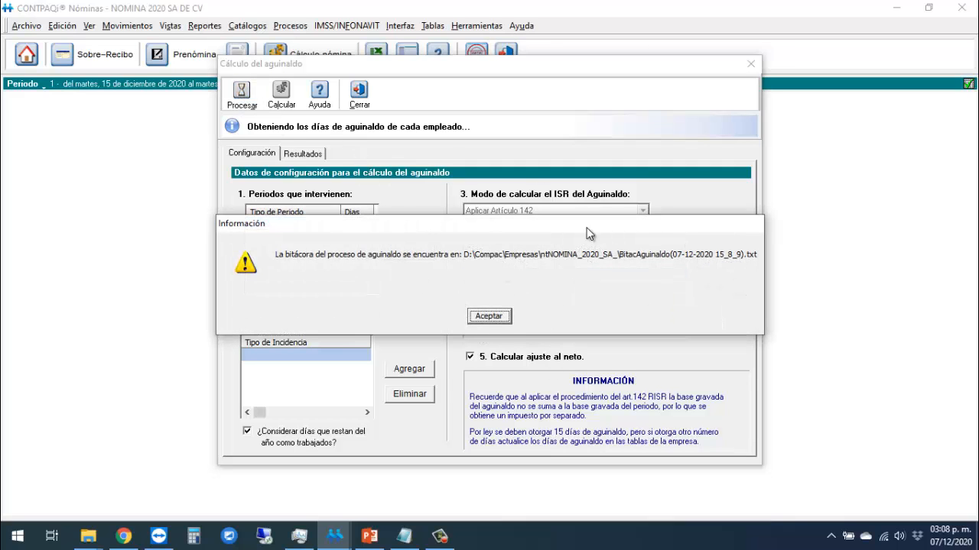
{"action": "left_click", "coordinate": [492, 316]}
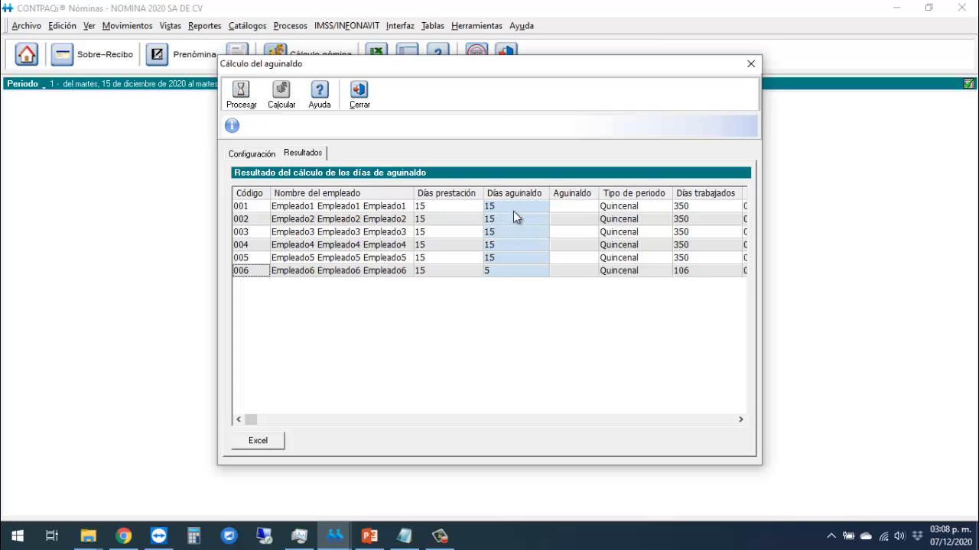
{"action": "left_click", "coordinate": [513, 207]}
{"action": "left_click", "coordinate": [516, 220]}
{"action": "left_click", "coordinate": [513, 233]}
{"action": "left_click", "coordinate": [511, 246]}
{"action": "left_click", "coordinate": [510, 259]}
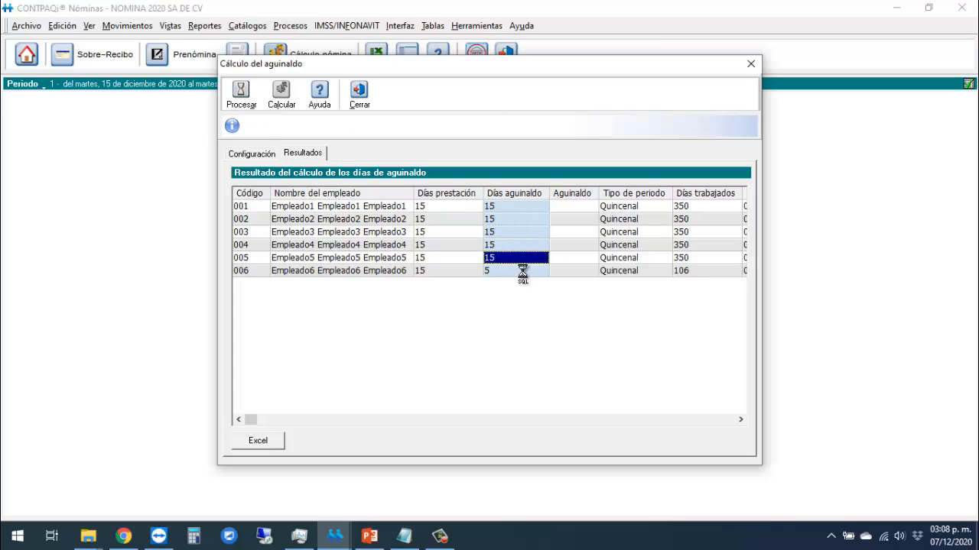
{"action": "left_click", "coordinate": [513, 272]}
Examine employee 006's days worked, incidencias, remaining days, total days and benefit type in the results.
{"action": "key", "text": "Tab"}
{"action": "key", "text": "Tab"}
{"action": "key", "text": "Tab"}
{"action": "key", "text": "Tab"}
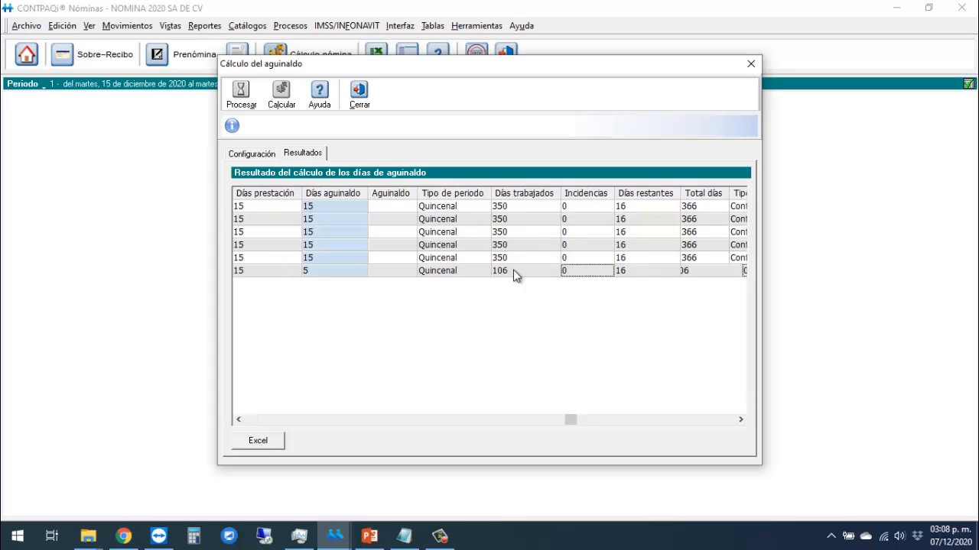
{"action": "key", "text": "Tab"}
{"action": "key", "text": "Tab"}
{"action": "key", "text": "shift+Tab"}
{"action": "key", "text": "shift+Tab"}
{"action": "key", "text": "shift+Tab"}
{"action": "key", "text": "shift+Tab"}
{"action": "key", "text": "shift+Tab"}
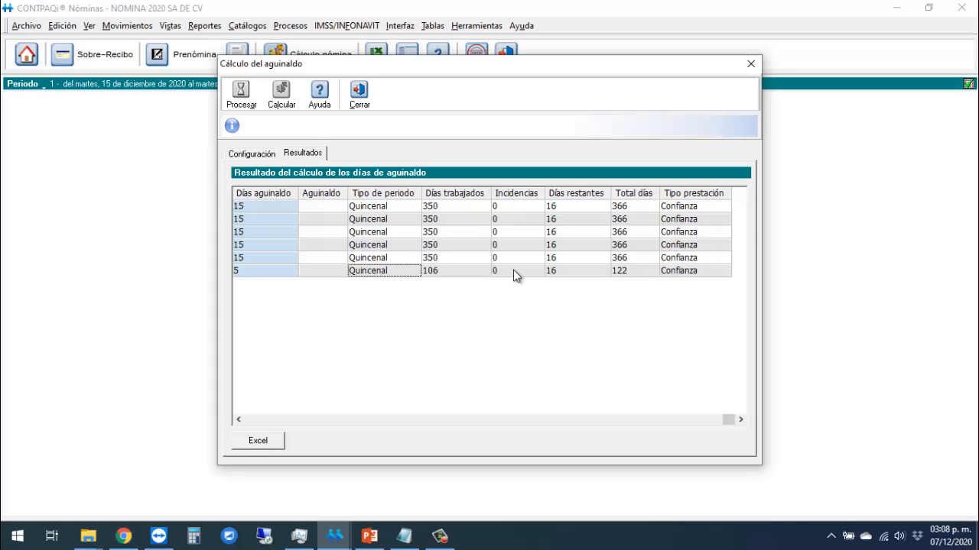
{"action": "key", "text": "Tab"}
{"action": "key", "text": "Tab"}
{"action": "key", "text": "Tab"}
{"action": "key", "text": "Tab"}
{"action": "key", "text": "Tab"}
{"action": "key", "text": "shift+Tab"}
{"action": "key", "text": "shift+Tab"}
{"action": "key", "text": "shift+Tab"}
{"action": "key", "text": "Tab"}
{"action": "key", "text": "Tab"}
{"action": "key", "text": "Tab"}
{"action": "key", "text": "shift+Tab"}
{"action": "key", "text": "shift+Tab"}
{"action": "key", "text": "shift+Tab"}
{"action": "key", "text": "shift+Tab"}
{"action": "key", "text": "shift+Tab"}
{"action": "key", "text": "shift+Tab"}
{"action": "key", "text": "shift+Tab"}
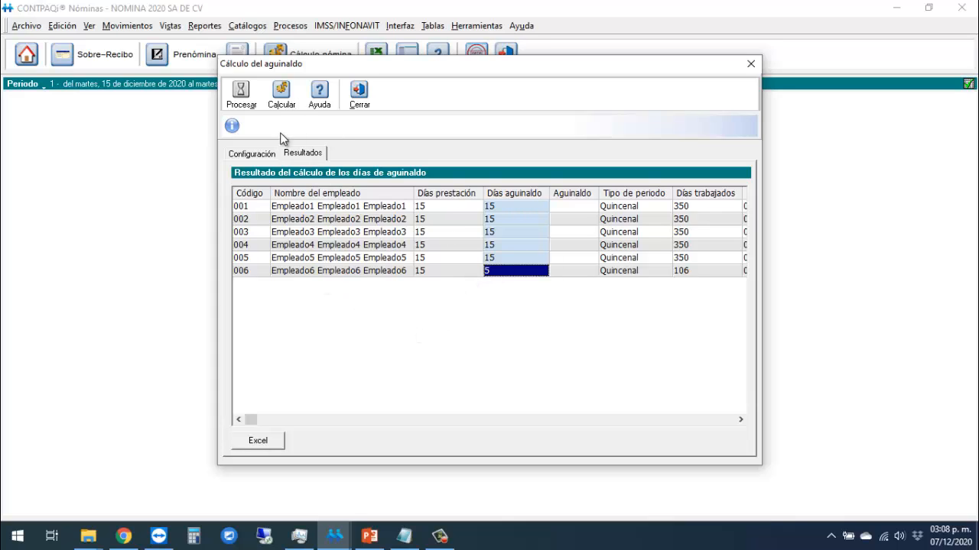
Calculate the aguinaldo for all employees and review the amounts in the Aguinaldo column.
{"action": "left_click", "coordinate": [281, 93]}
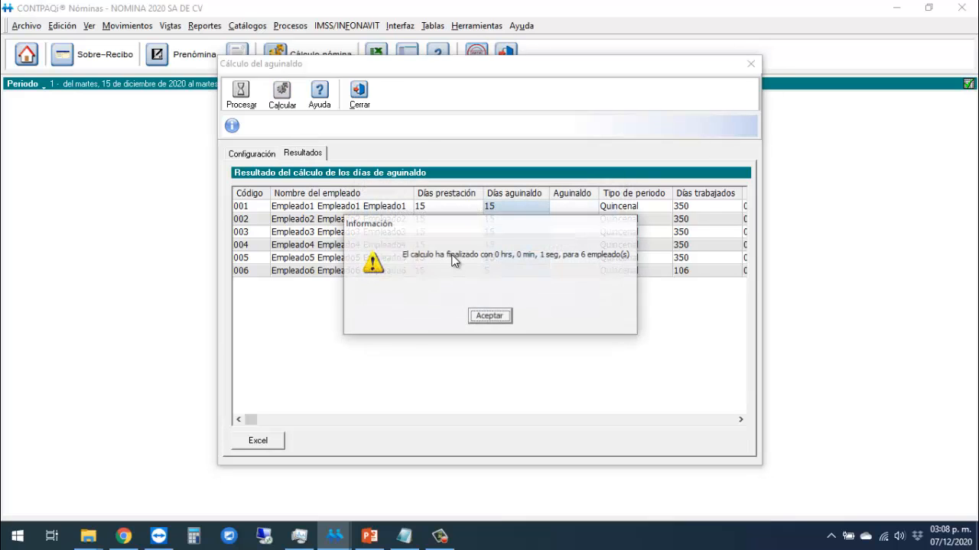
{"action": "left_click", "coordinate": [500, 321]}
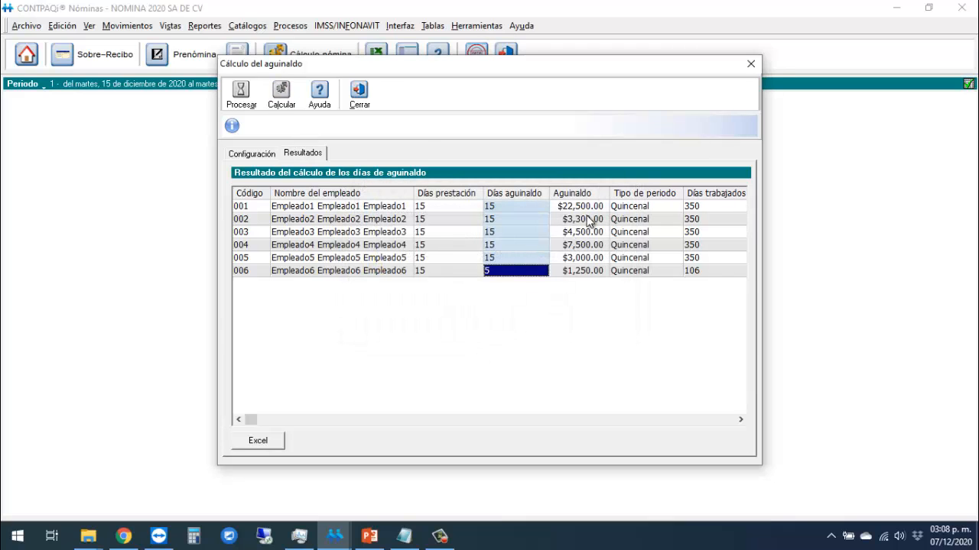
{"action": "key", "text": "Down"}
{"action": "key", "text": "Down"}
{"action": "key", "text": "Down"}
{"action": "key", "text": "Down"}
{"action": "key", "text": "Down"}
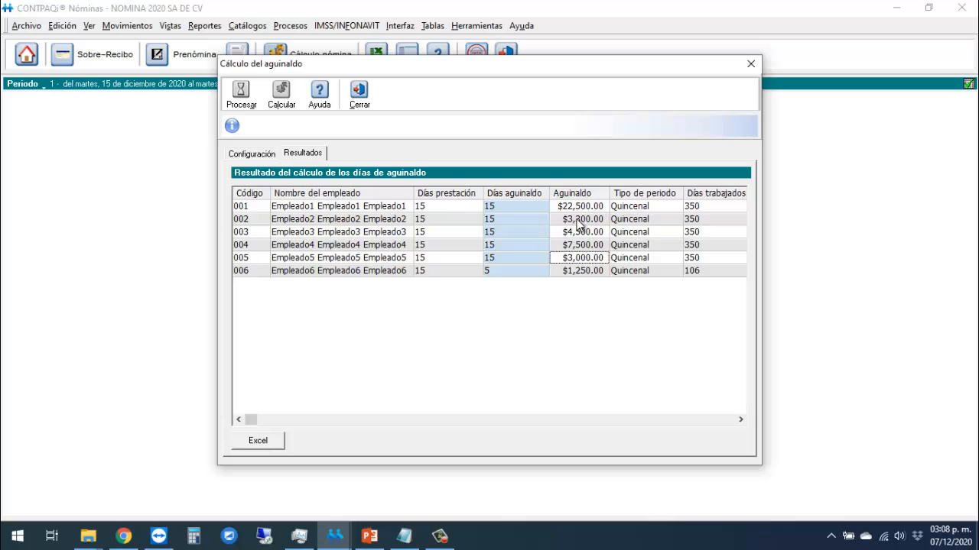
Check each employee's calculated amount in the Aguinaldo column, going from employee 005 back up to 001.
{"action": "key", "text": "Up"}
{"action": "key", "text": "Up"}
{"action": "key", "text": "Up"}
{"action": "key", "text": "Up"}
{"action": "key", "text": "Up"}
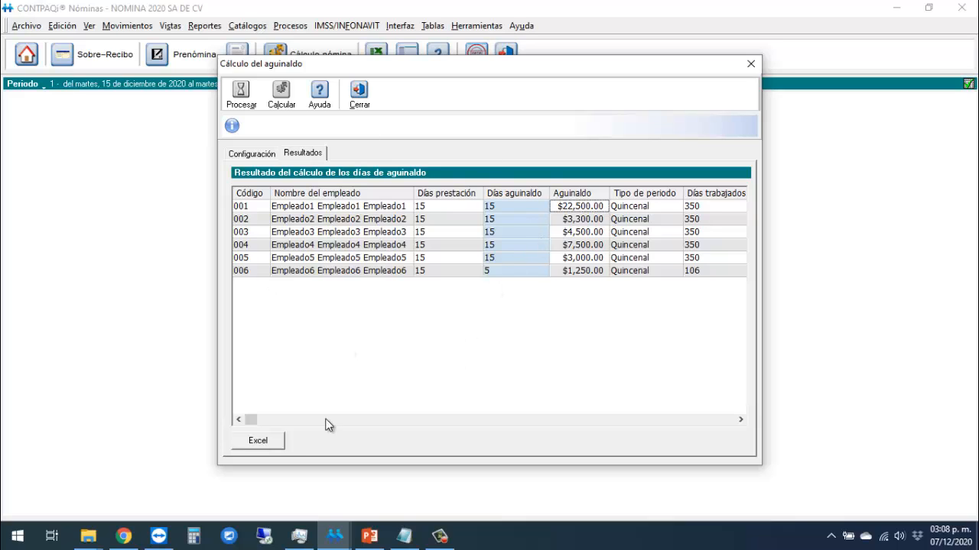
Export the aguinaldo results to Excel, review the table for all employees, and close both the workbook and the aguinaldo calculation.
{"action": "left_click", "coordinate": [259, 441]}
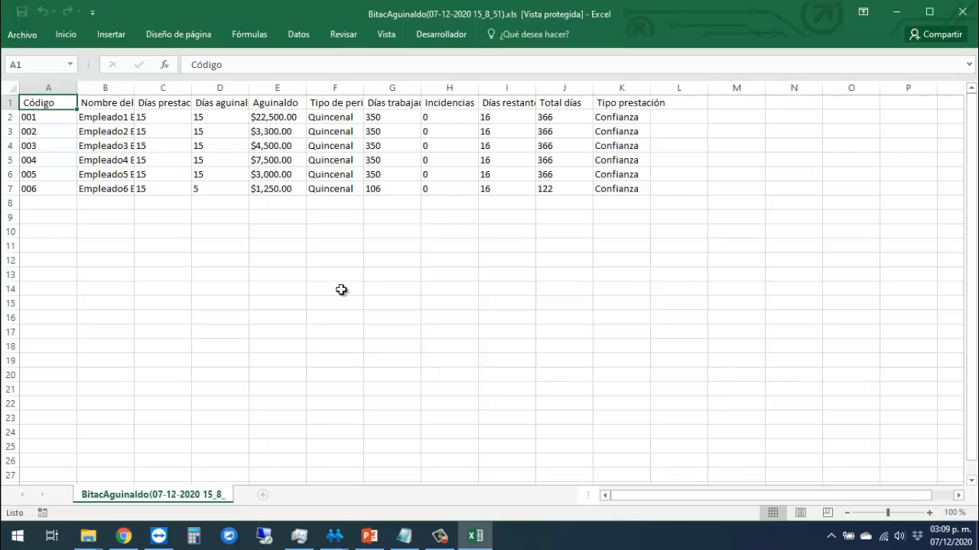
{"action": "left_click", "coordinate": [258, 287]}
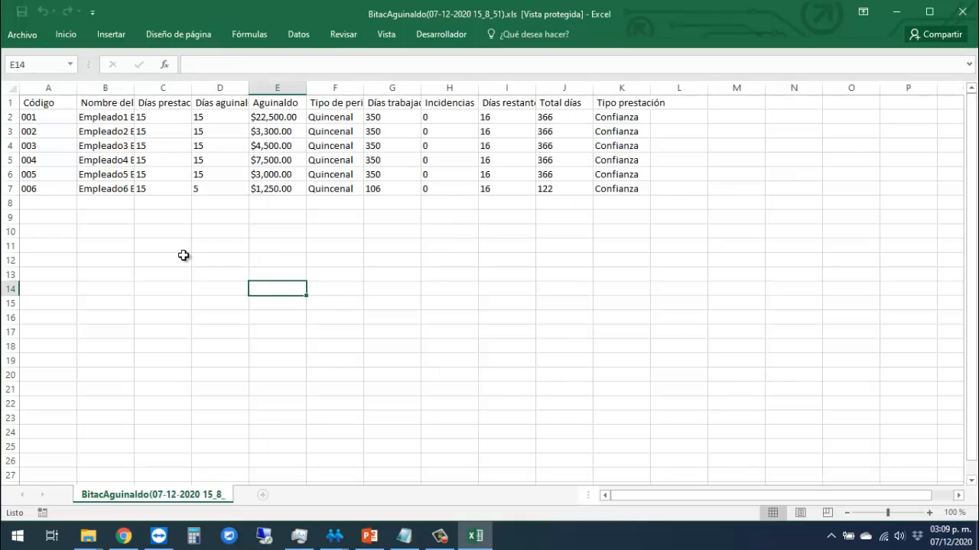
{"action": "left_click", "coordinate": [120, 191]}
{"action": "left_click", "coordinate": [66, 201]}
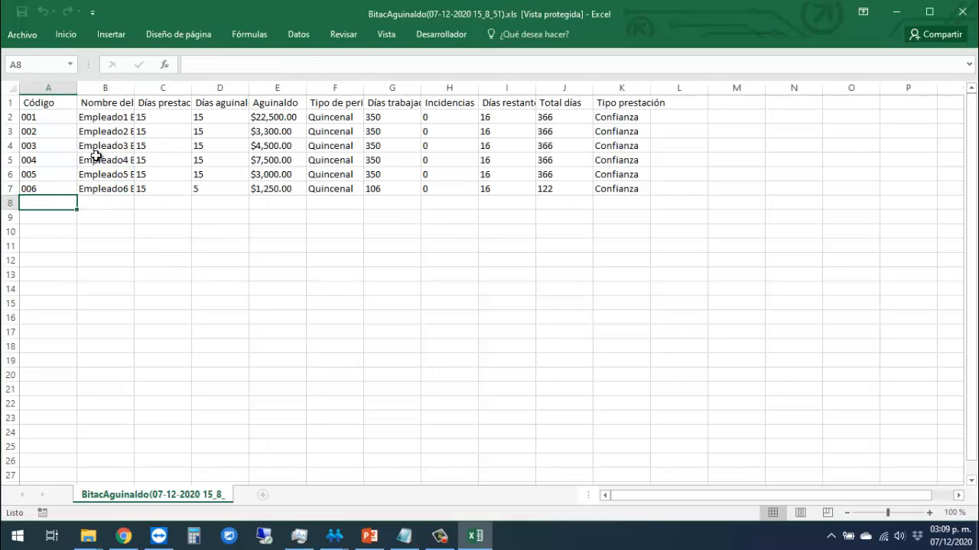
{"action": "left_click_drag", "start_coordinate": [55, 106], "coordinate": [624, 185]}
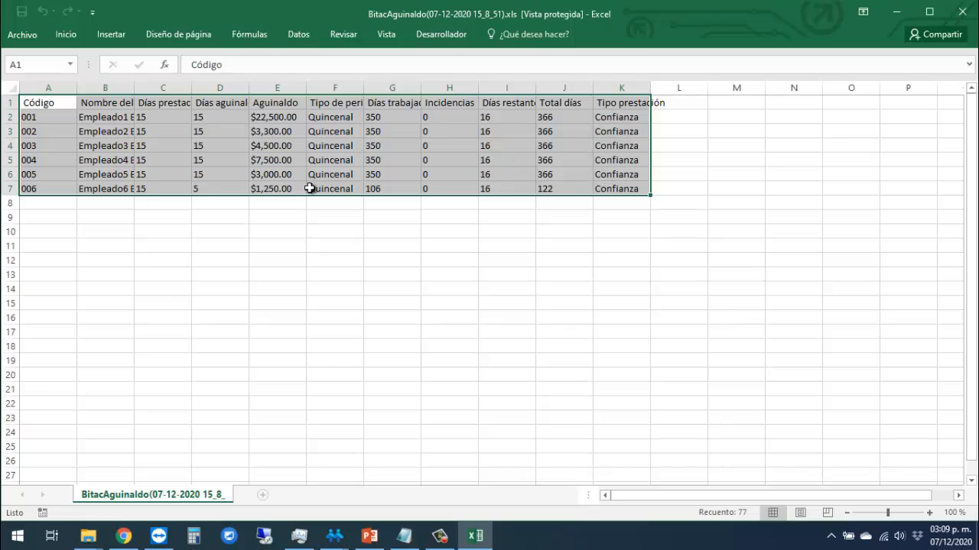
{"action": "left_click", "coordinate": [348, 233]}
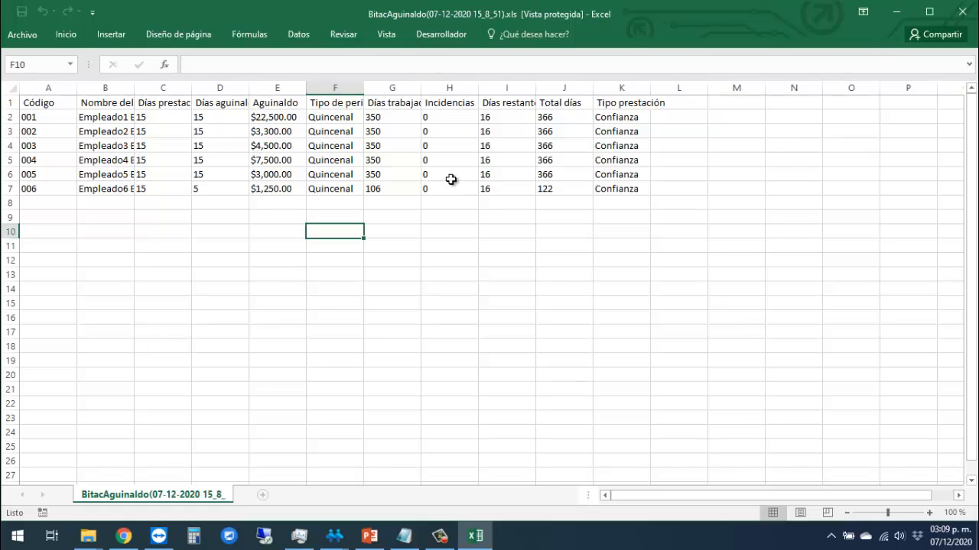
{"action": "left_click", "coordinate": [961, 12]}
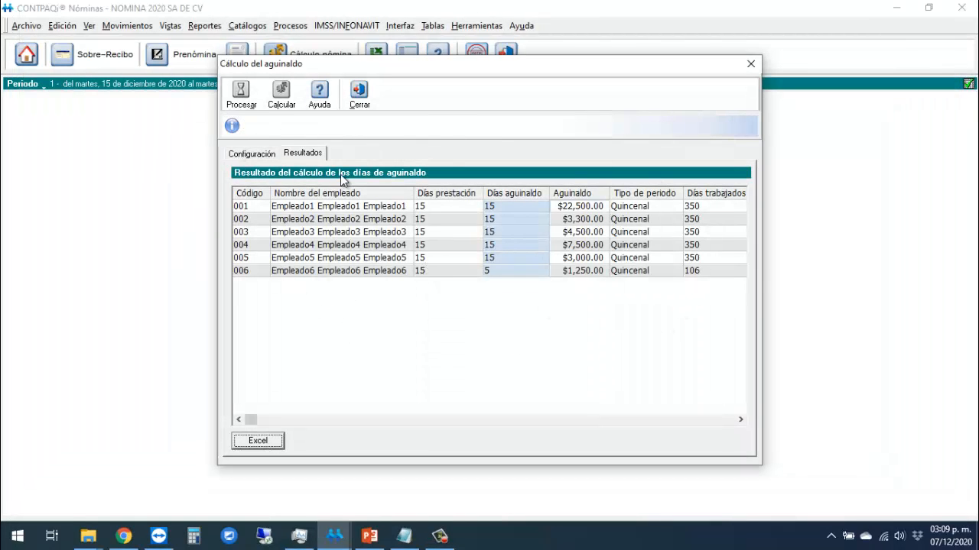
{"action": "left_click", "coordinate": [360, 94]}
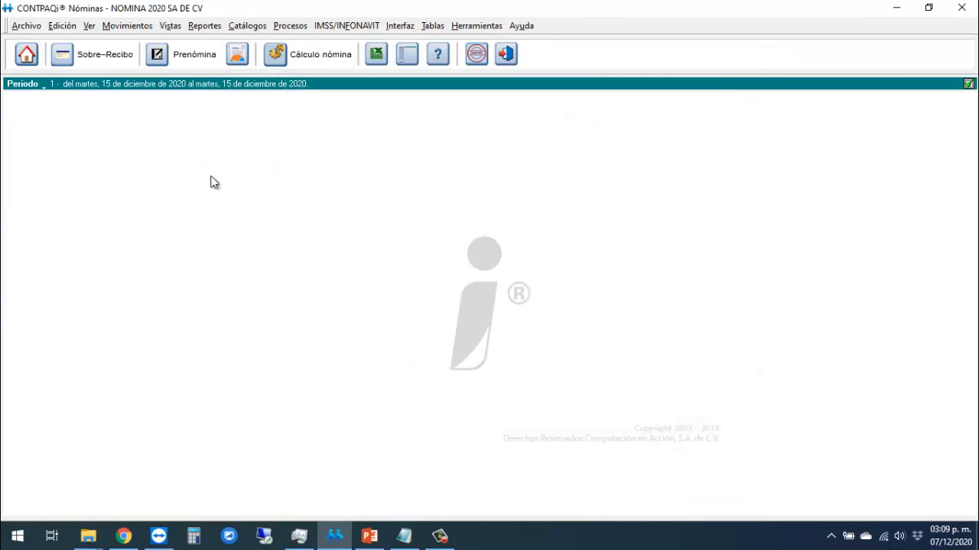
Display the prenómina of the extraordinary period and review the employees' Aguinaldo and I.S.R. Art142 amounts.
{"action": "left_click", "coordinate": [200, 56]}
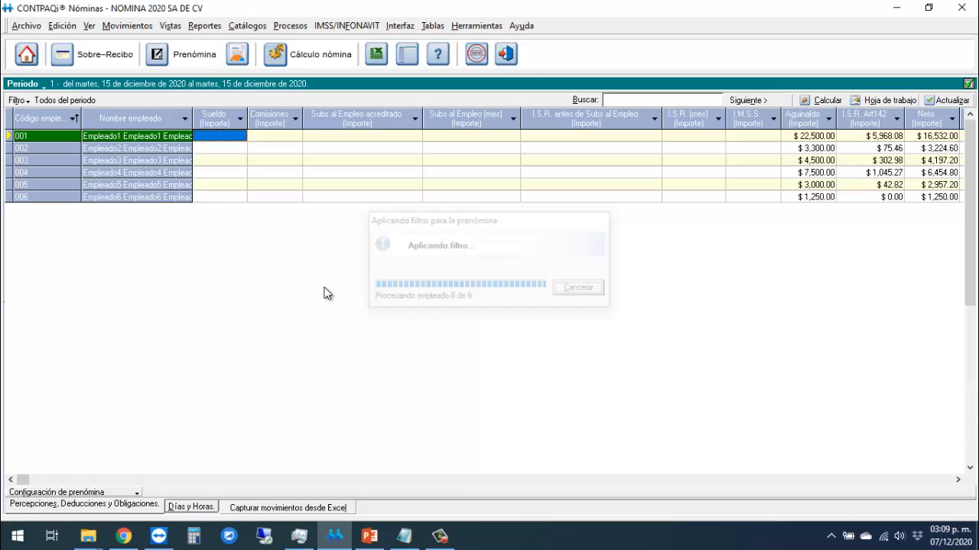
{"action": "left_click", "coordinate": [817, 139]}
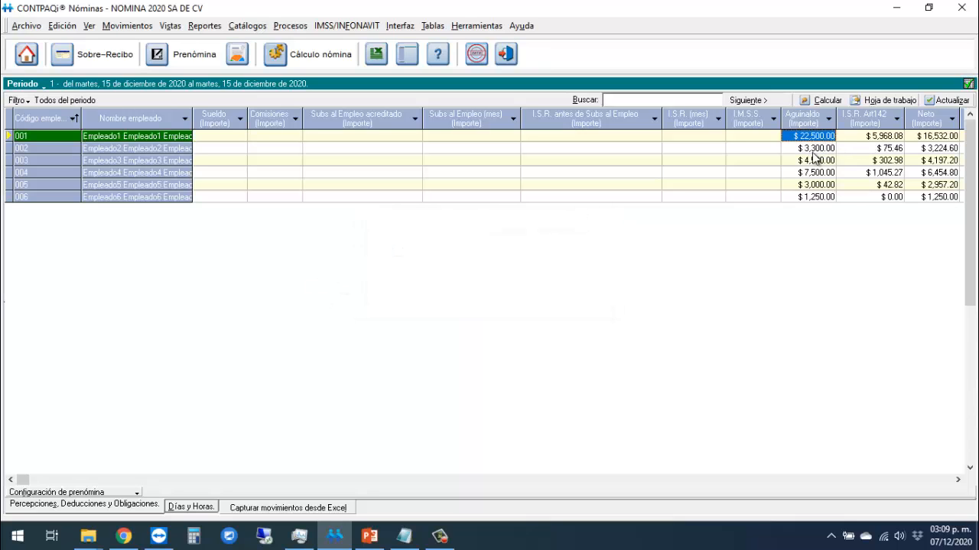
{"action": "left_click", "coordinate": [818, 151]}
{"action": "left_click", "coordinate": [824, 175]}
{"action": "left_click", "coordinate": [872, 139]}
{"action": "left_click", "coordinate": [868, 151]}
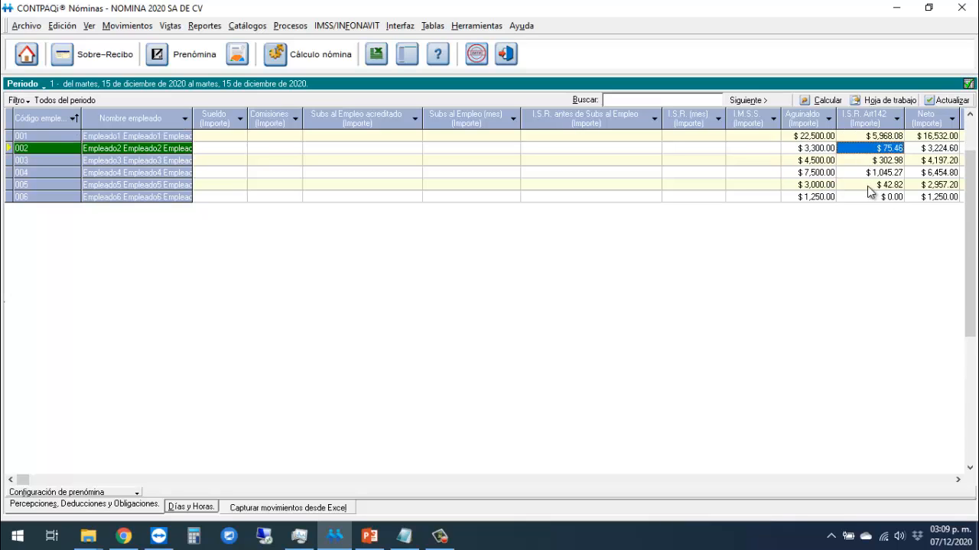
{"action": "left_click", "coordinate": [858, 185]}
{"action": "left_click", "coordinate": [821, 149]}
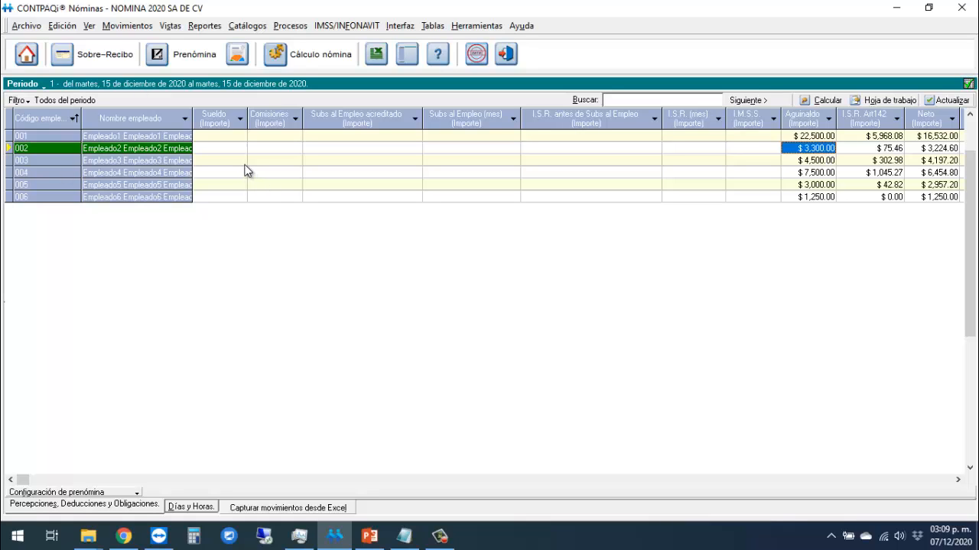
Open employee 002's sobre-recibo and work out the exempt aguinaldo limit in the Windows Calculator as 86.88 × 30.
{"action": "left_click", "coordinate": [101, 55]}
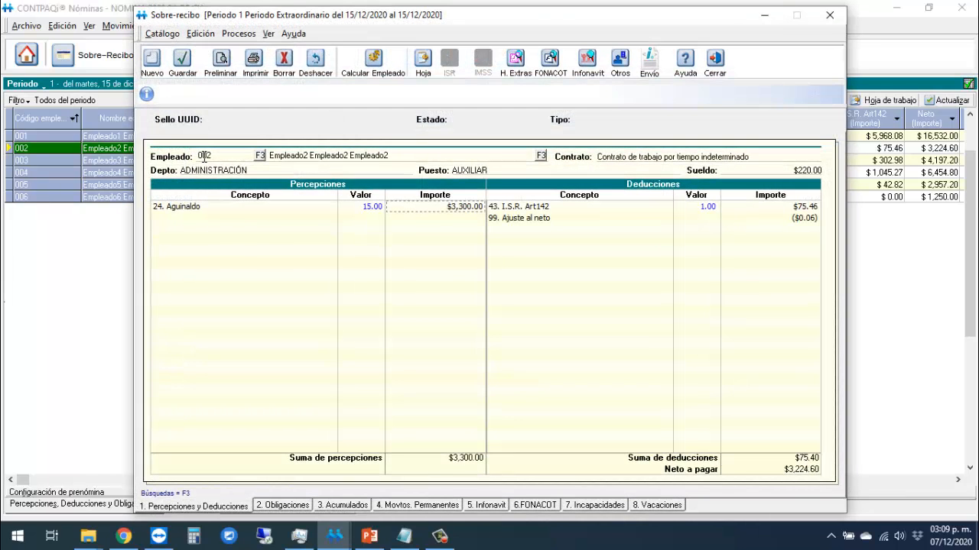
{"action": "left_click", "coordinate": [453, 212]}
{"action": "left_click", "coordinate": [450, 215]}
{"action": "left_click", "coordinate": [194, 536]}
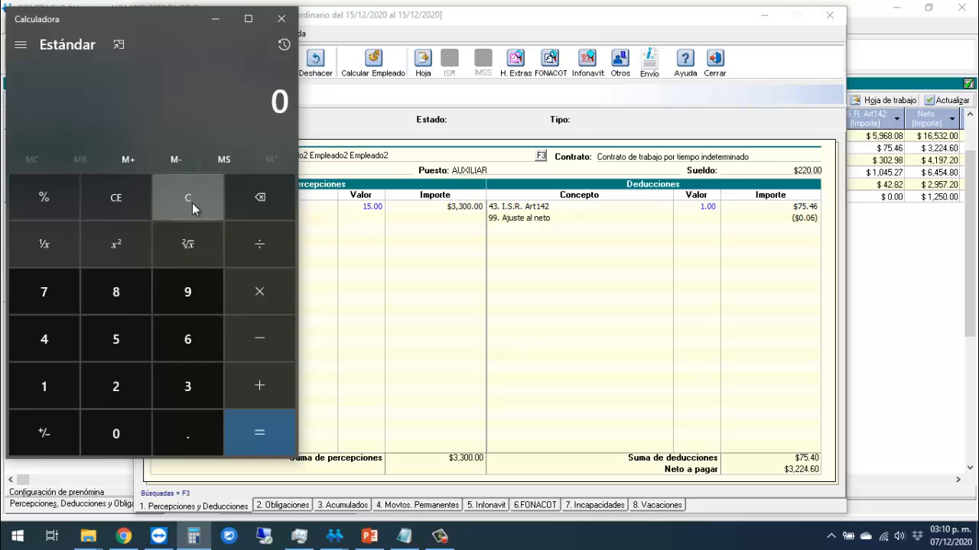
{"action": "type", "text": "86."}
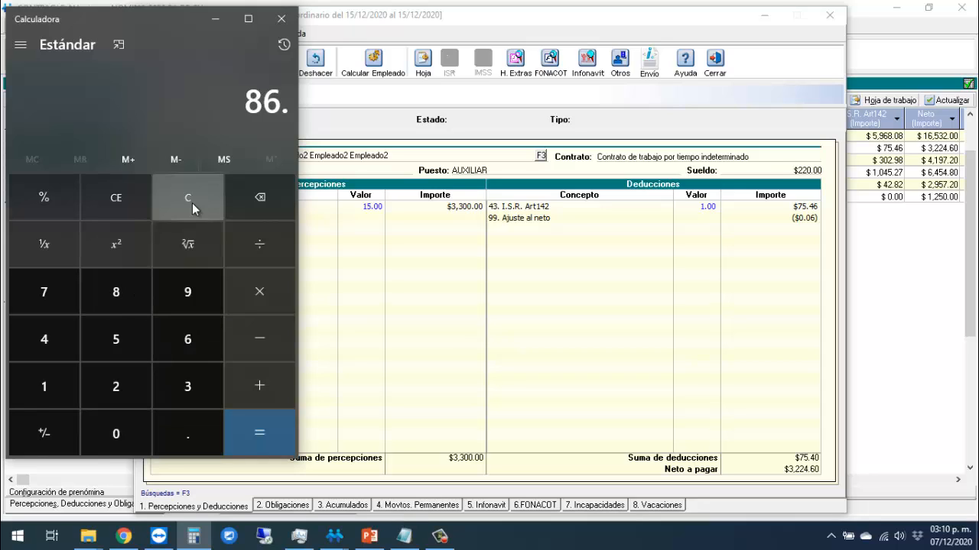
{"action": "type", "text": "88*30"}
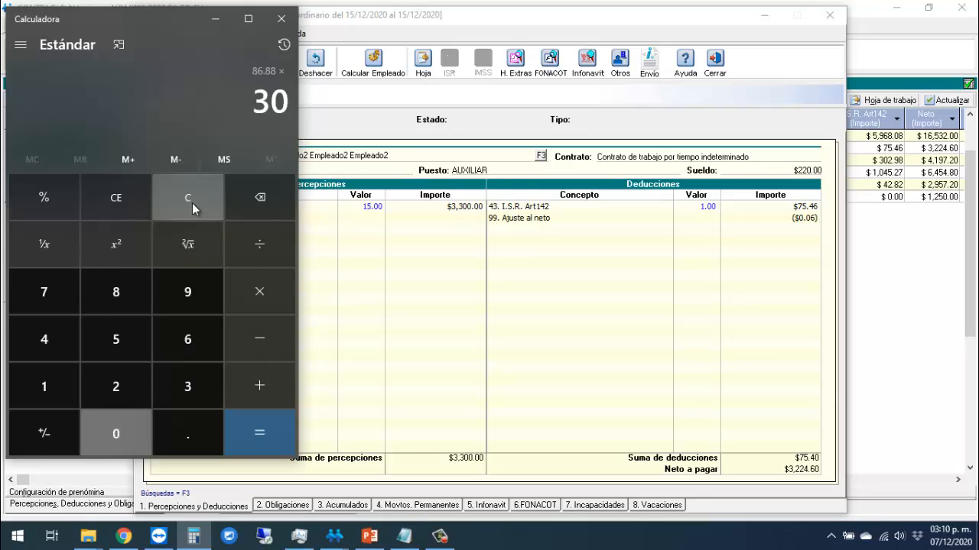
{"action": "key", "text": "Return"}
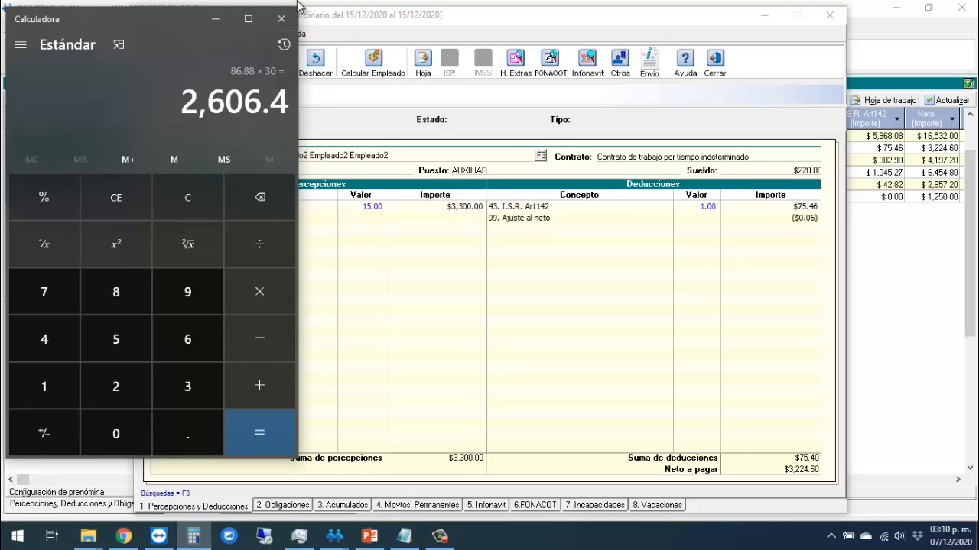
{"action": "left_click", "coordinate": [214, 18]}
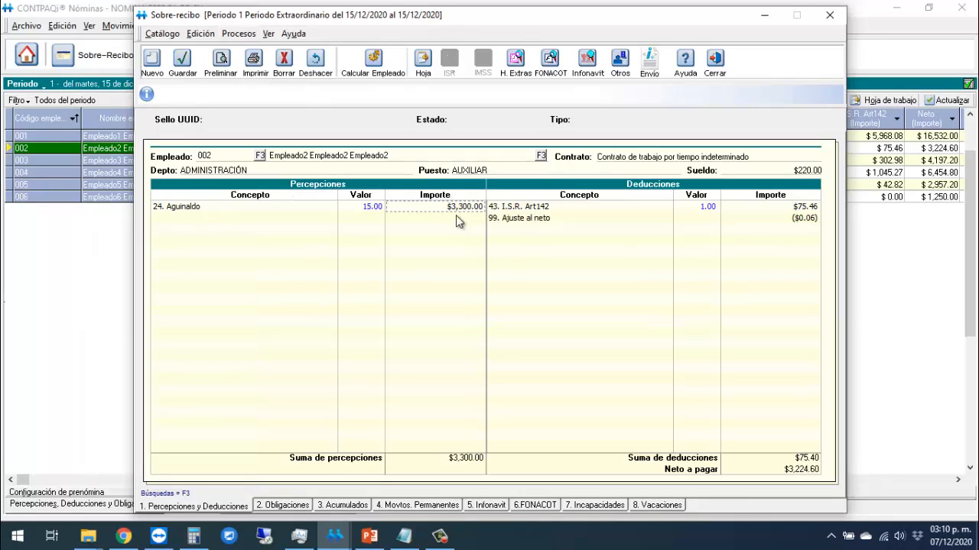
Check the Gravado ISR and Exento ISR amounts of employee 002's perception 24 Aguinaldo, and close the sobre-recibo.
{"action": "double_click", "coordinate": [447, 208]}
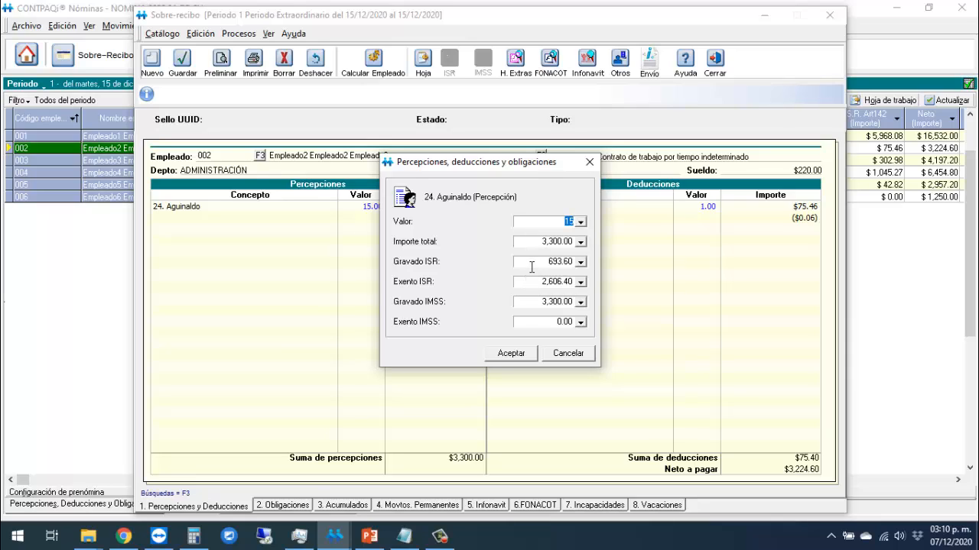
{"action": "left_click", "coordinate": [535, 262]}
{"action": "left_click", "coordinate": [537, 282]}
{"action": "left_click", "coordinate": [537, 284]}
{"action": "left_click_drag", "start_coordinate": [545, 281], "coordinate": [568, 308]}
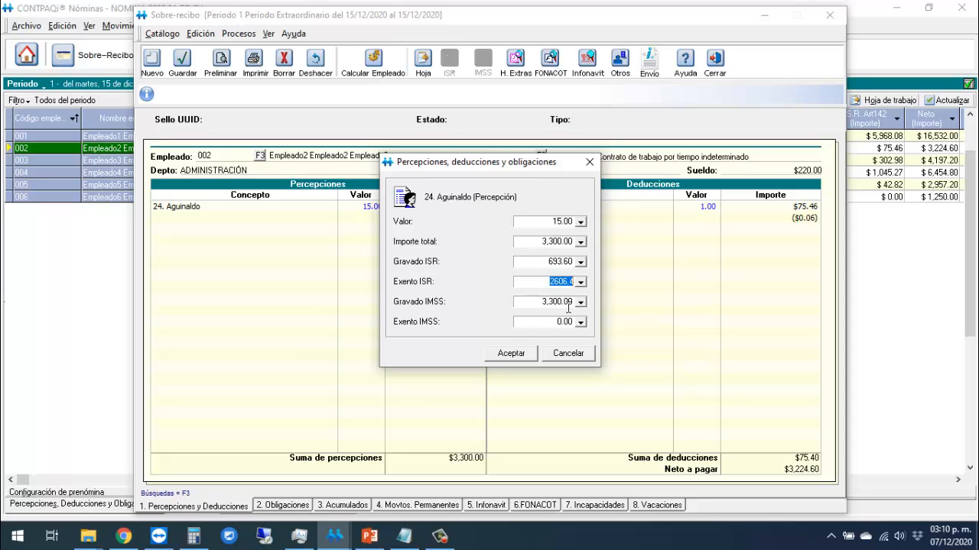
{"action": "left_click", "coordinate": [515, 356]}
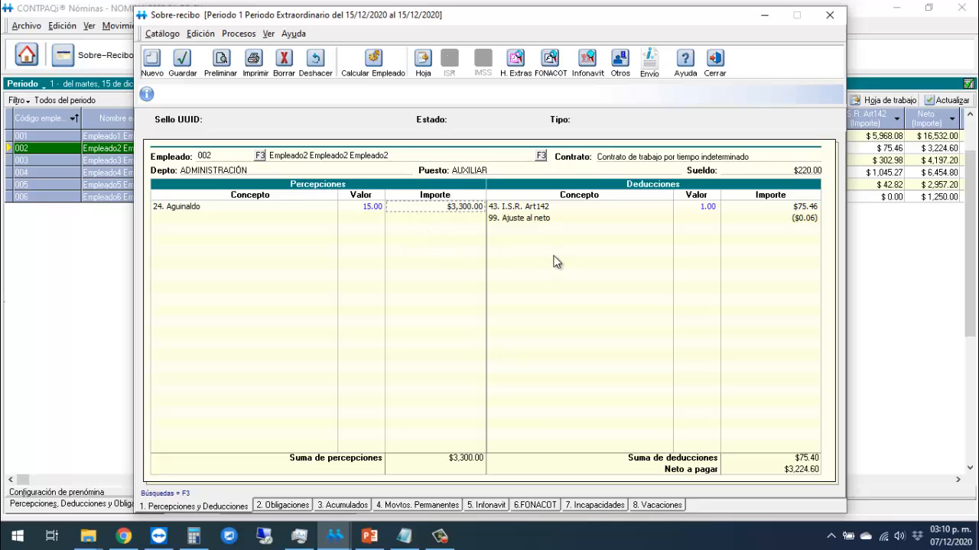
{"action": "left_click", "coordinate": [715, 61]}
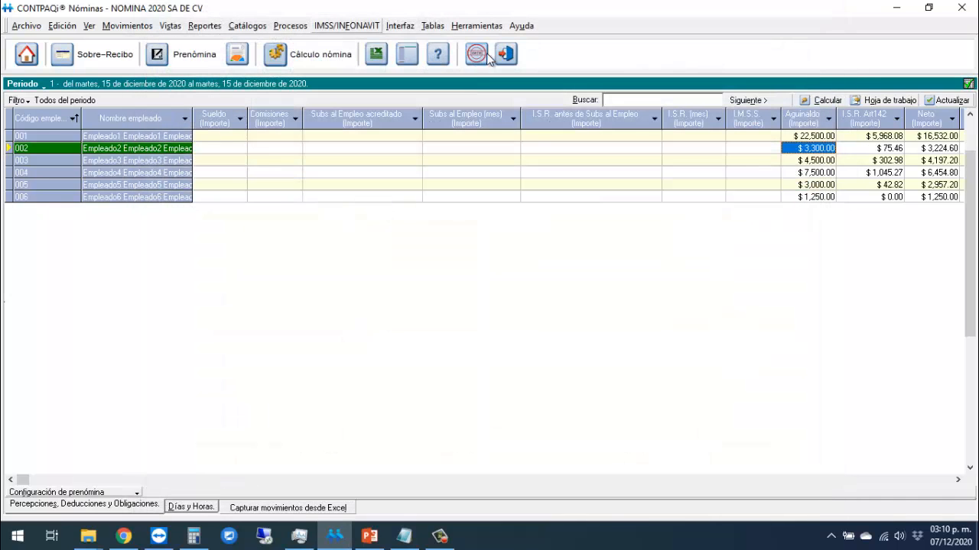
Open the ISR report Partes gravadas/exentas para ISR por empleado and include the registro patronal that is not all zeros.
{"action": "left_click", "coordinate": [247, 27]}
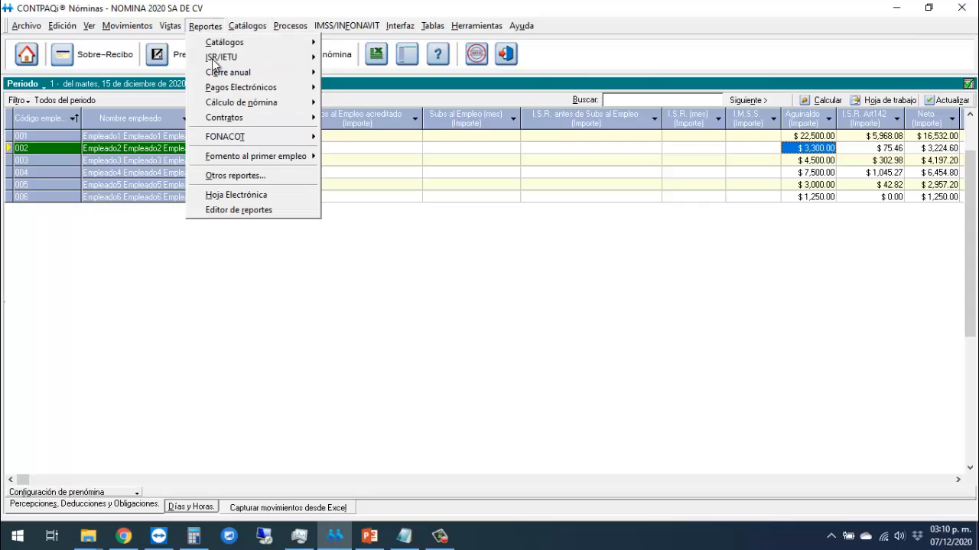
{"action": "mouse_move", "coordinate": [283, 58]}
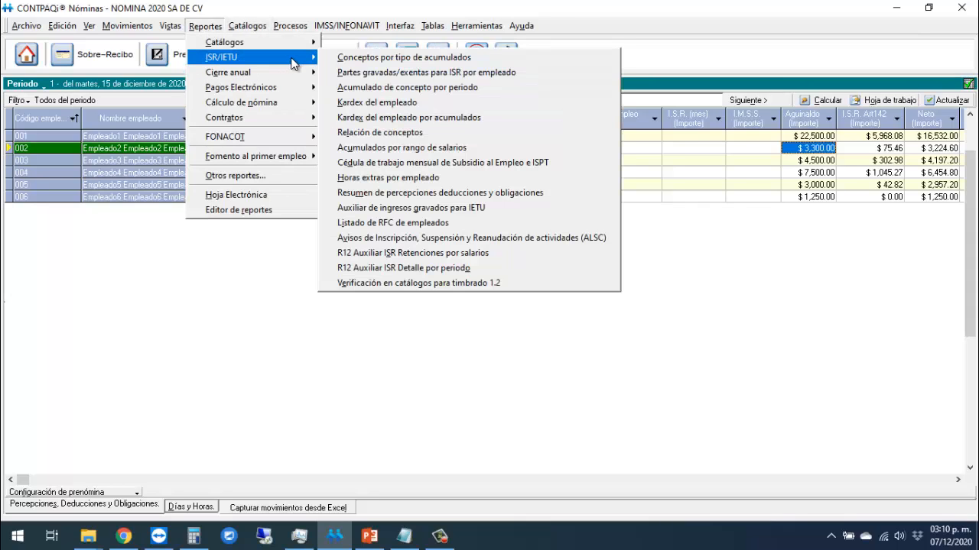
{"action": "left_click", "coordinate": [426, 71]}
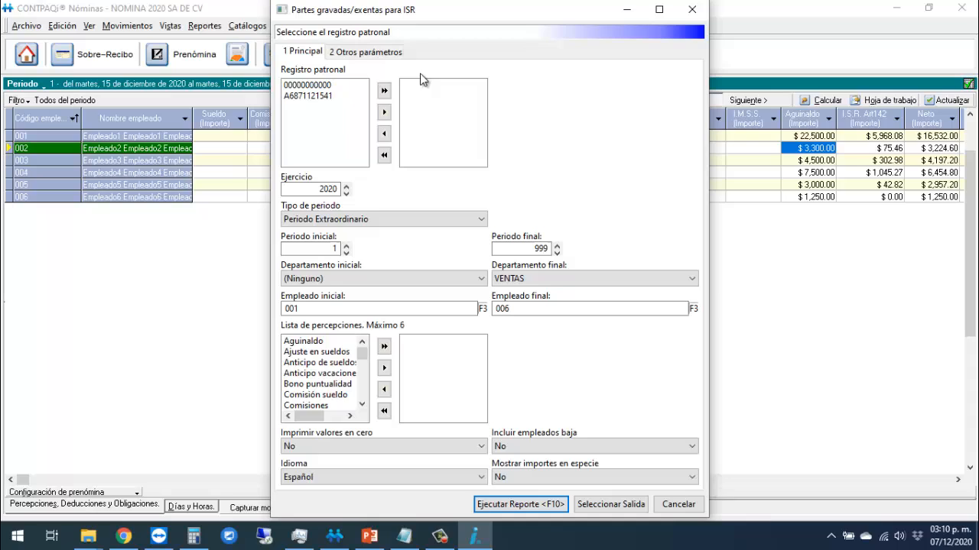
{"action": "left_click", "coordinate": [312, 96]}
{"action": "left_click", "coordinate": [384, 111]}
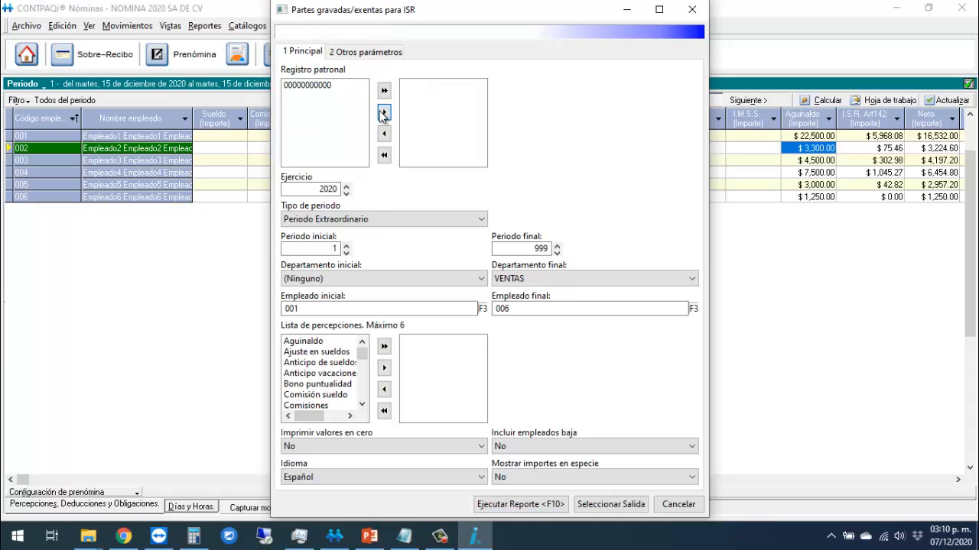
Limit the report to final period 1 and add Aguinaldo to its list of perceptions.
{"action": "left_click", "coordinate": [504, 247]}
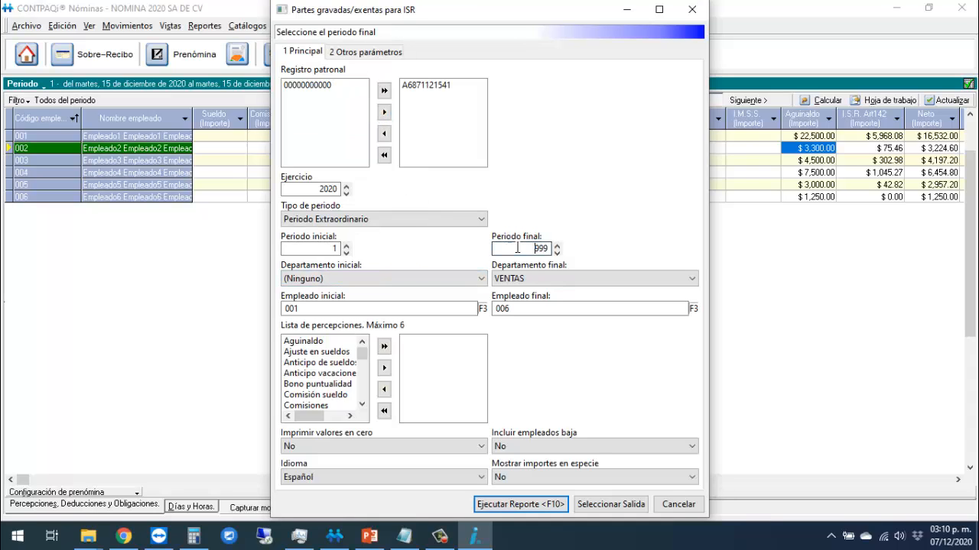
{"action": "double_click", "coordinate": [508, 248]}
{"action": "type", "text": "1"}
{"action": "key", "text": "Tab"}
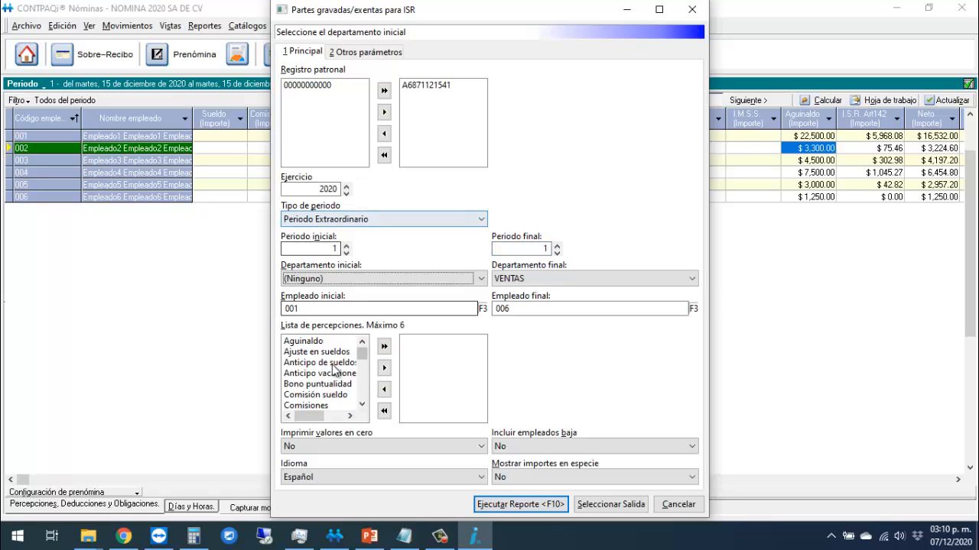
{"action": "left_click", "coordinate": [307, 344]}
{"action": "double_click", "coordinate": [306, 344]}
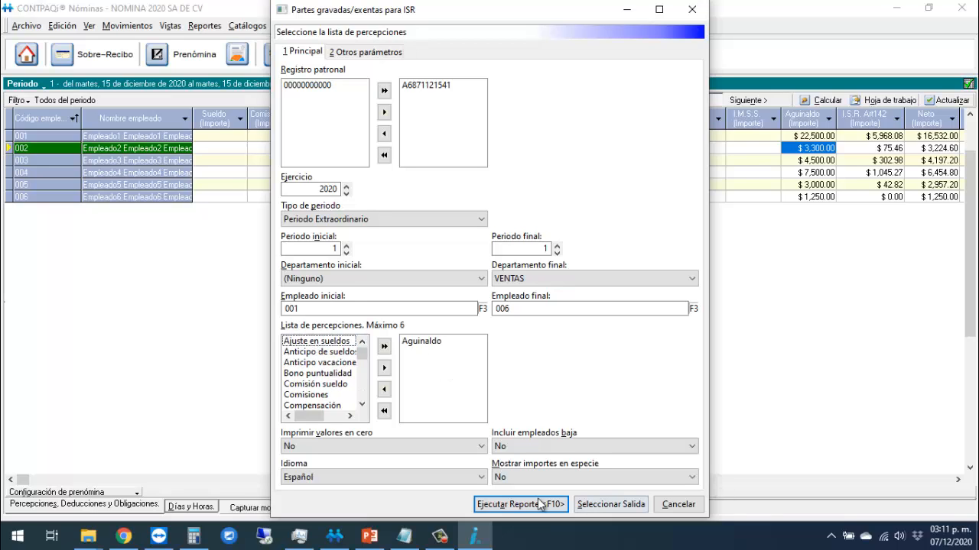
Run the report, review each employee's taxable and exempt aguinaldo by department, and close the report and its parameters.
{"action": "left_click", "coordinate": [519, 506]}
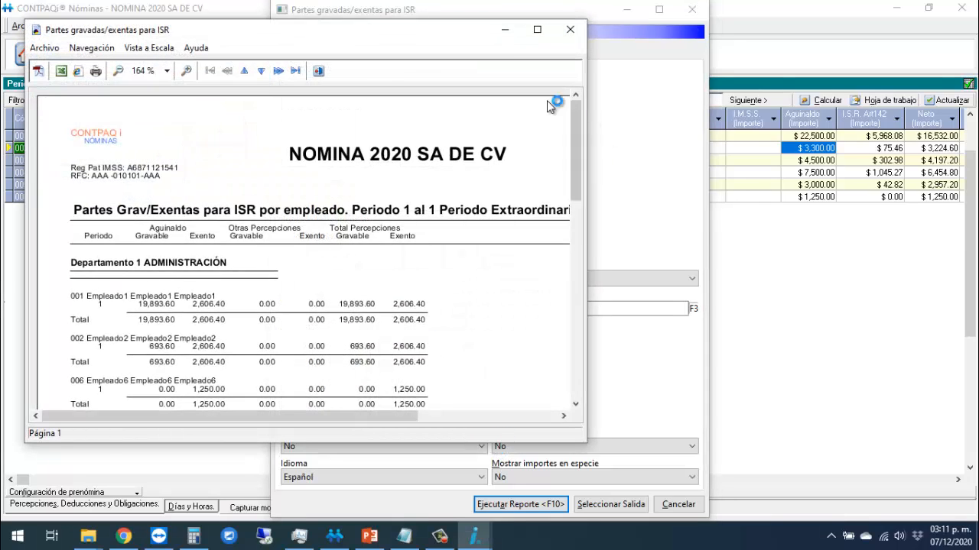
{"action": "left_click", "coordinate": [539, 32]}
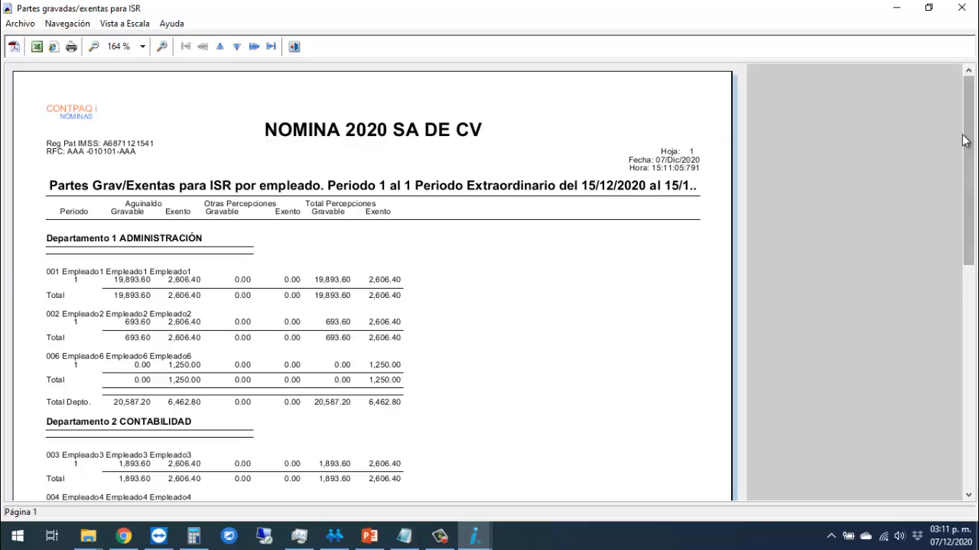
{"action": "left_click_drag", "start_coordinate": [966, 138], "coordinate": [958, 160]}
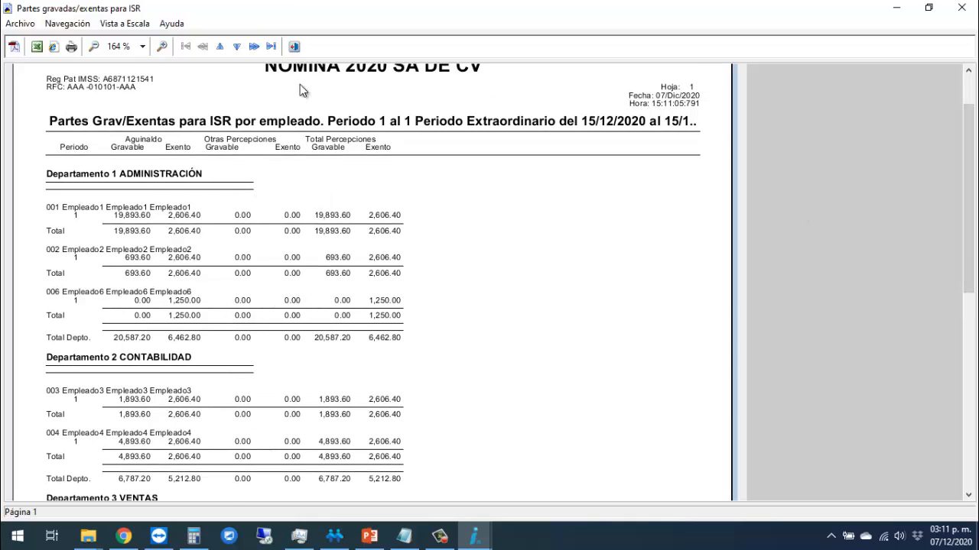
{"action": "left_click", "coordinate": [297, 46]}
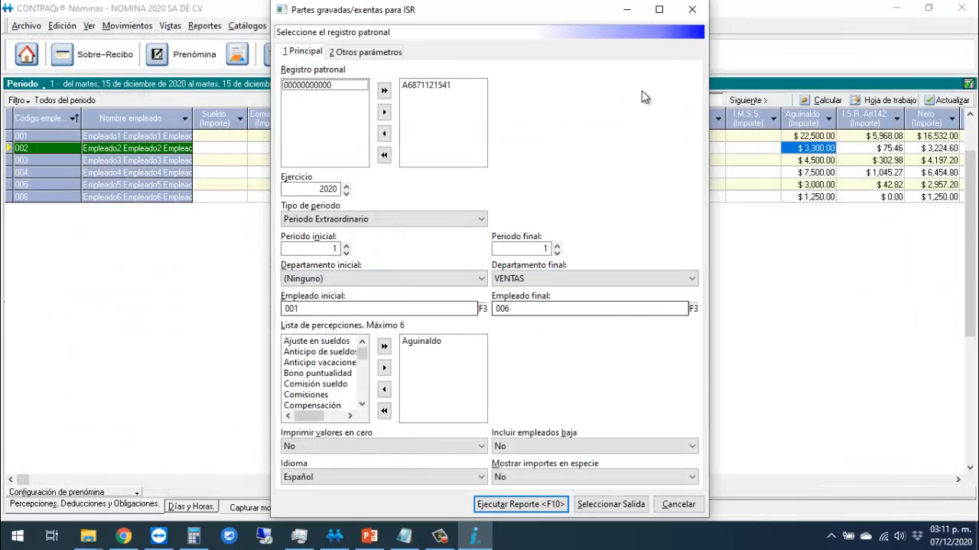
{"action": "left_click", "coordinate": [690, 12]}
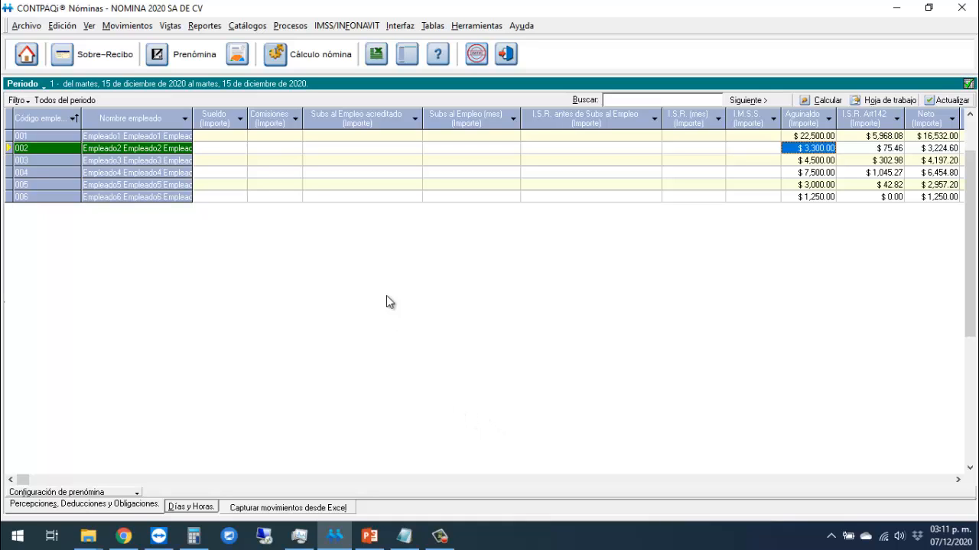
Start the Autorización de la nómina process for the extraordinary period.
{"action": "left_click", "coordinate": [296, 29]}
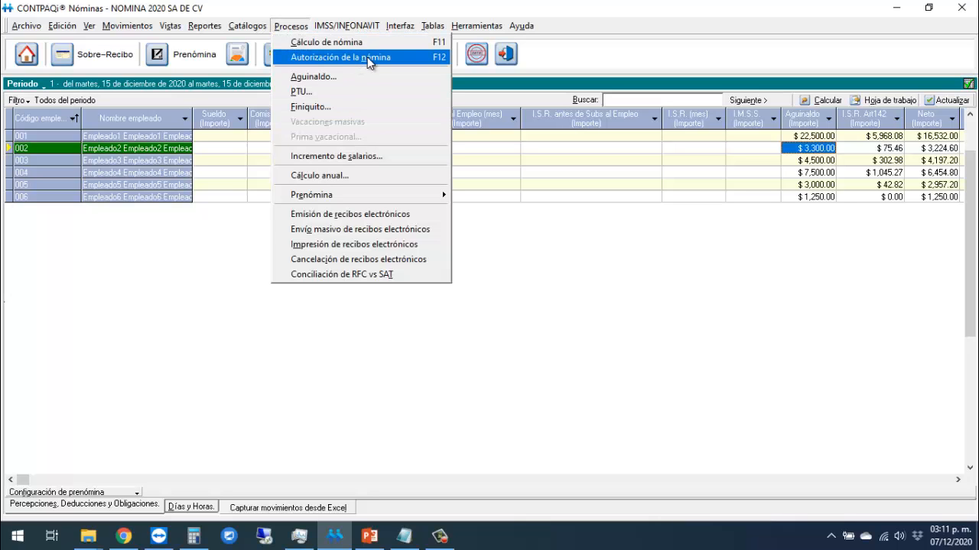